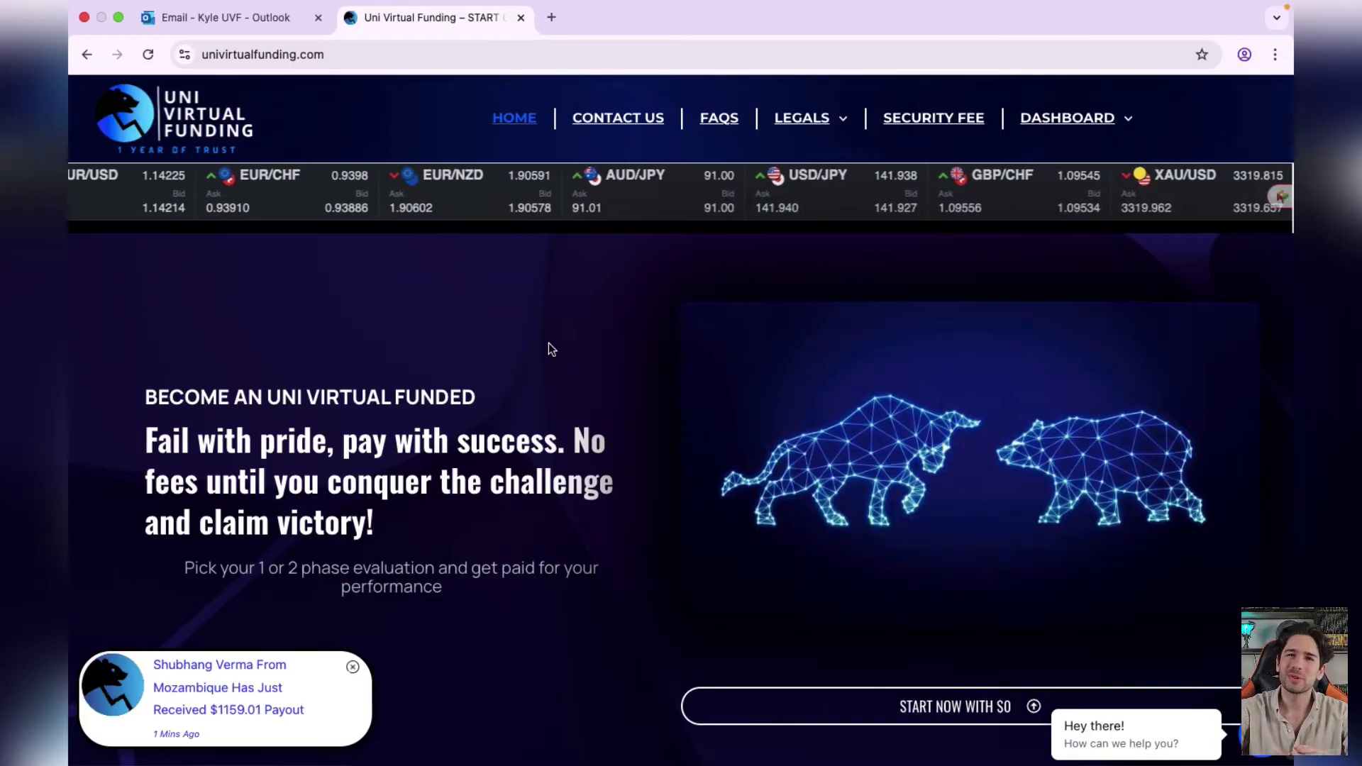
Step: Look through the Uni Virtual Funding home page, including the 1 Step and 2 Step challenge plans
scroll(602, 475, "down", 3)
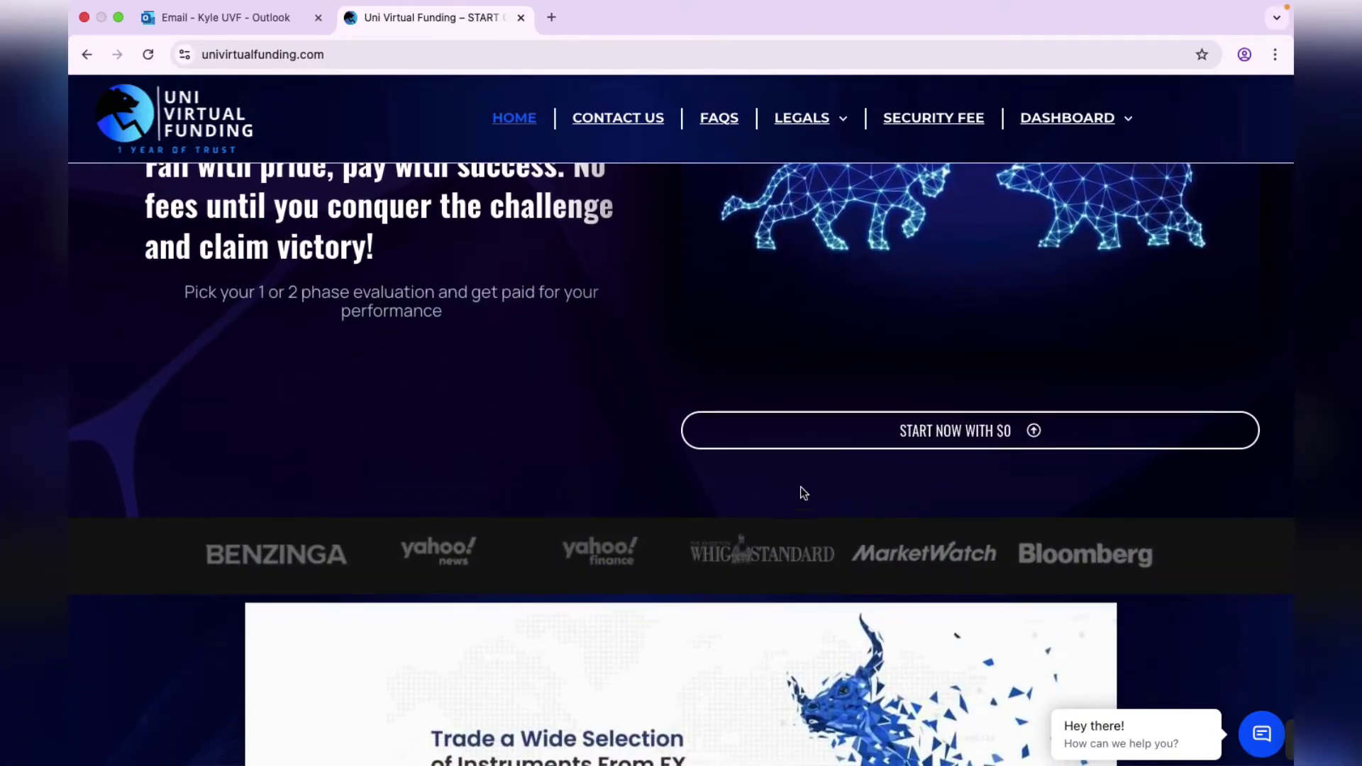
scroll(802, 491, "down", 1)
scroll(802, 491, "down", 1)
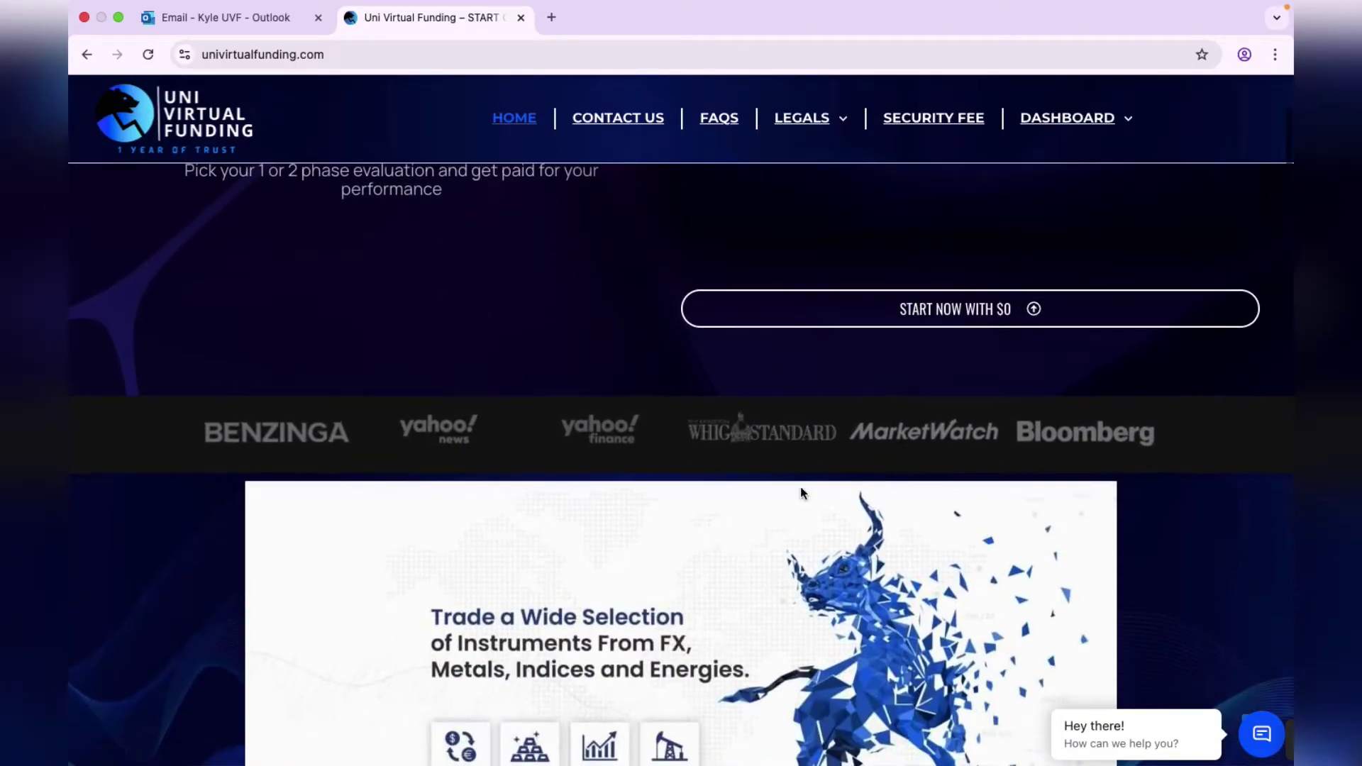
scroll(861, 414, "down", 12)
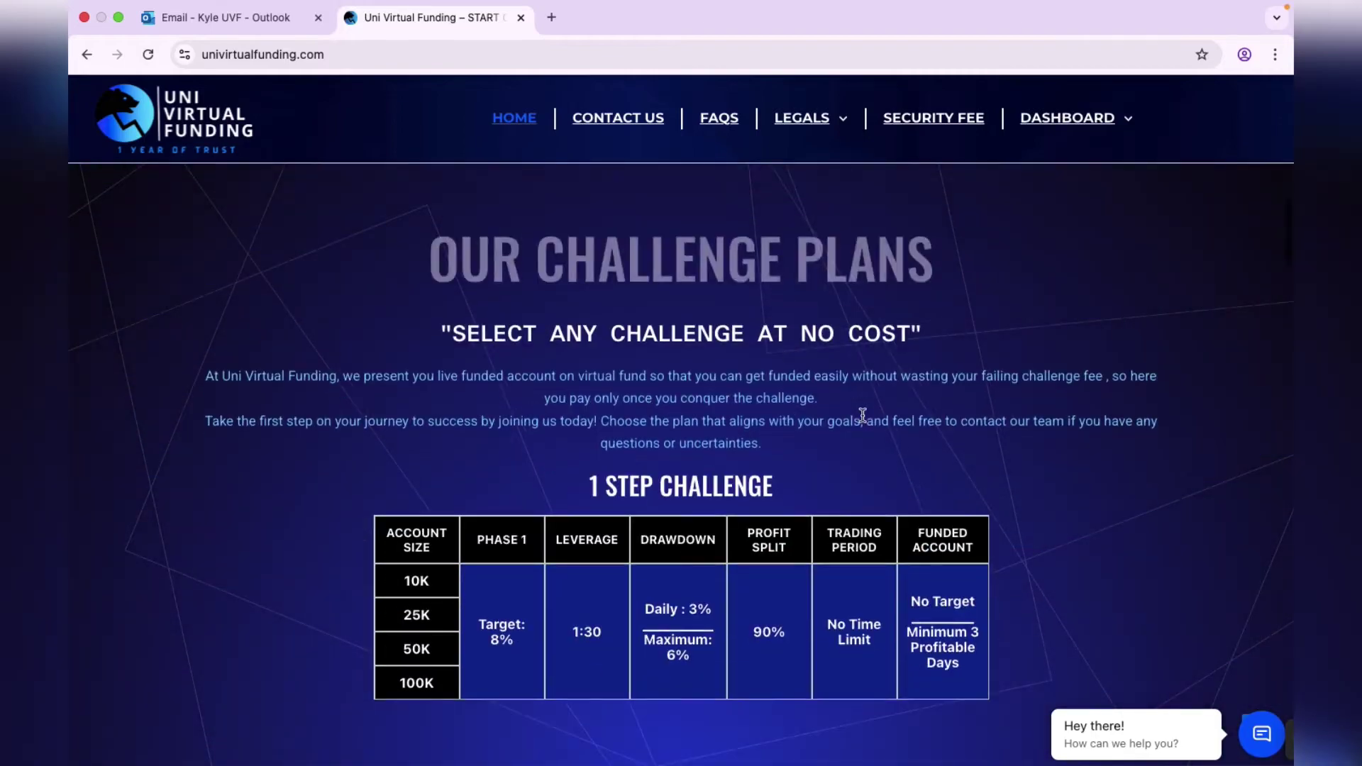
scroll(862, 414, "down", 2)
scroll(699, 653, "down", 1)
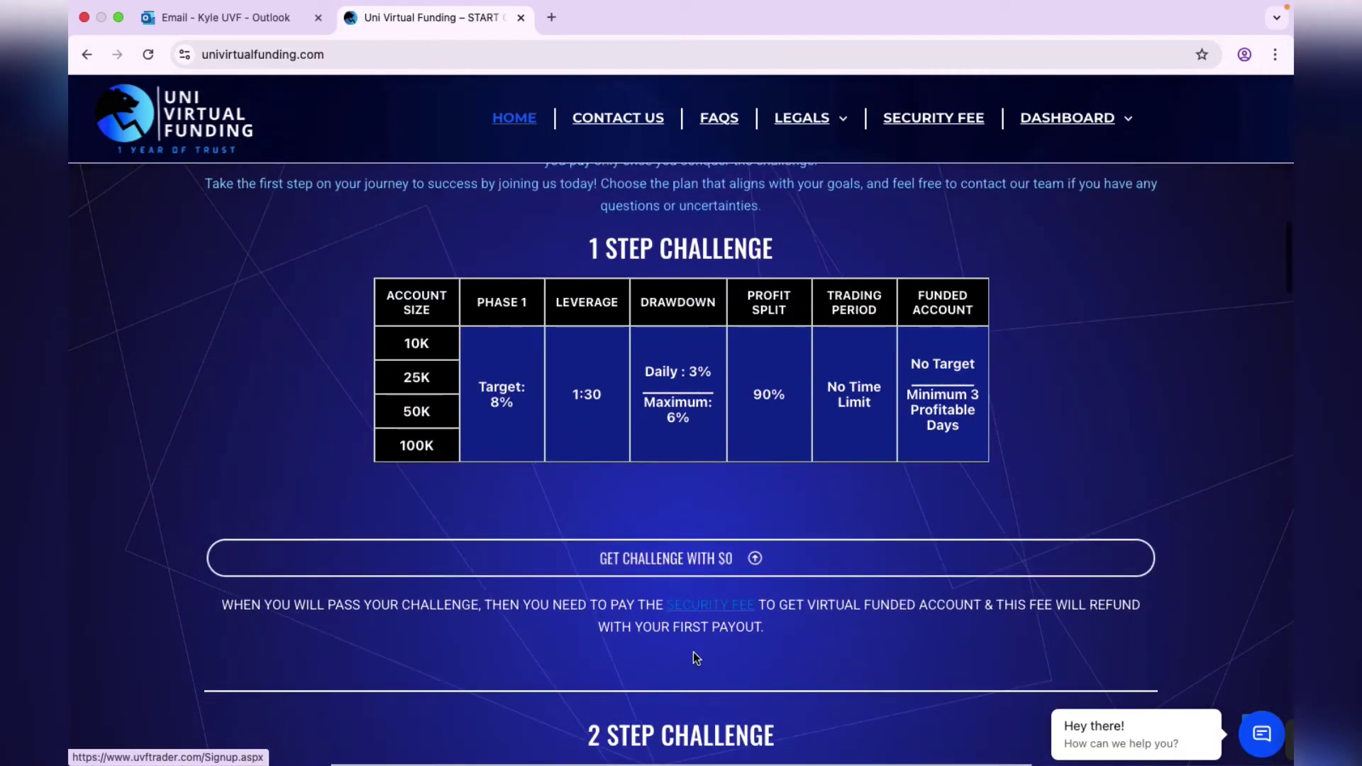
scroll(693, 652, "down", 3)
scroll(692, 653, "up", 2)
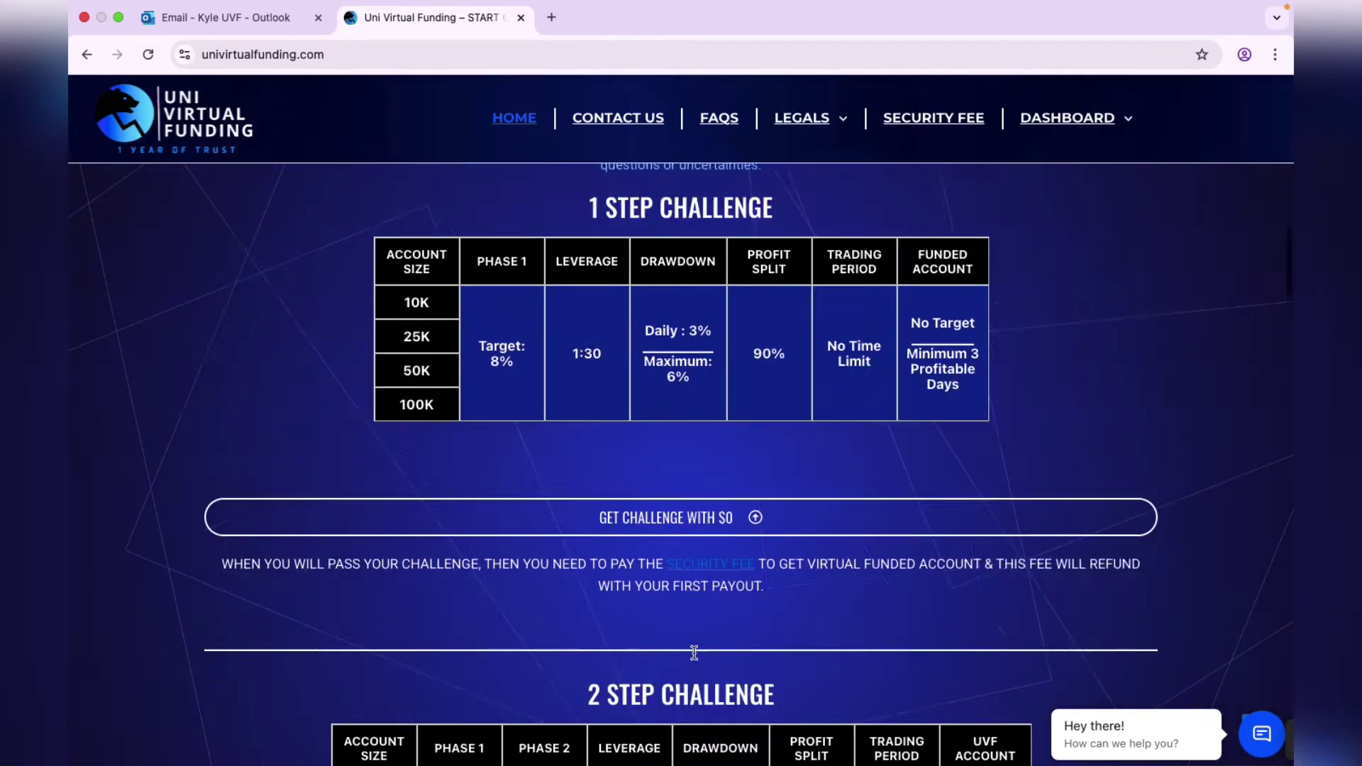
scroll(693, 653, "up", 15)
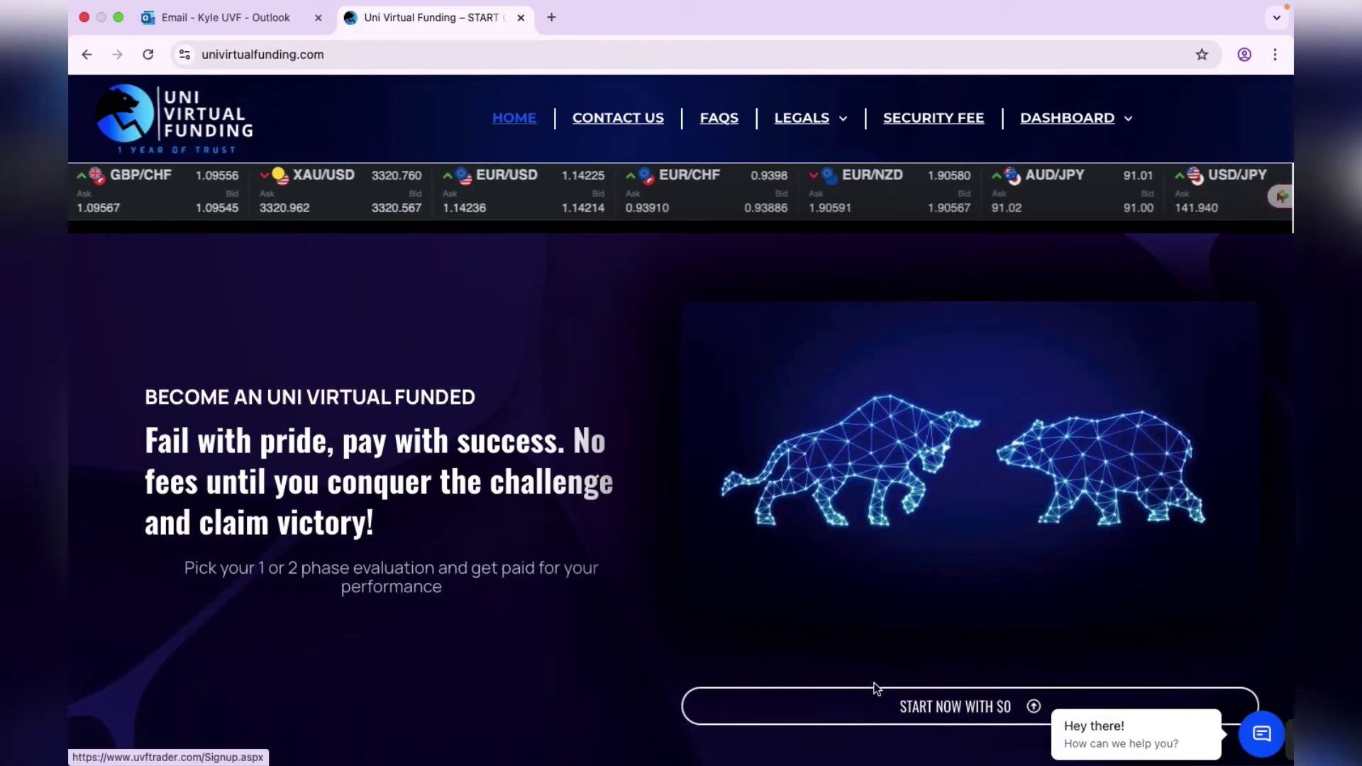
Step: Open the registration page for starting a challenge with $0
scroll(874, 687, "down", 2)
scroll(927, 637, "up", 2)
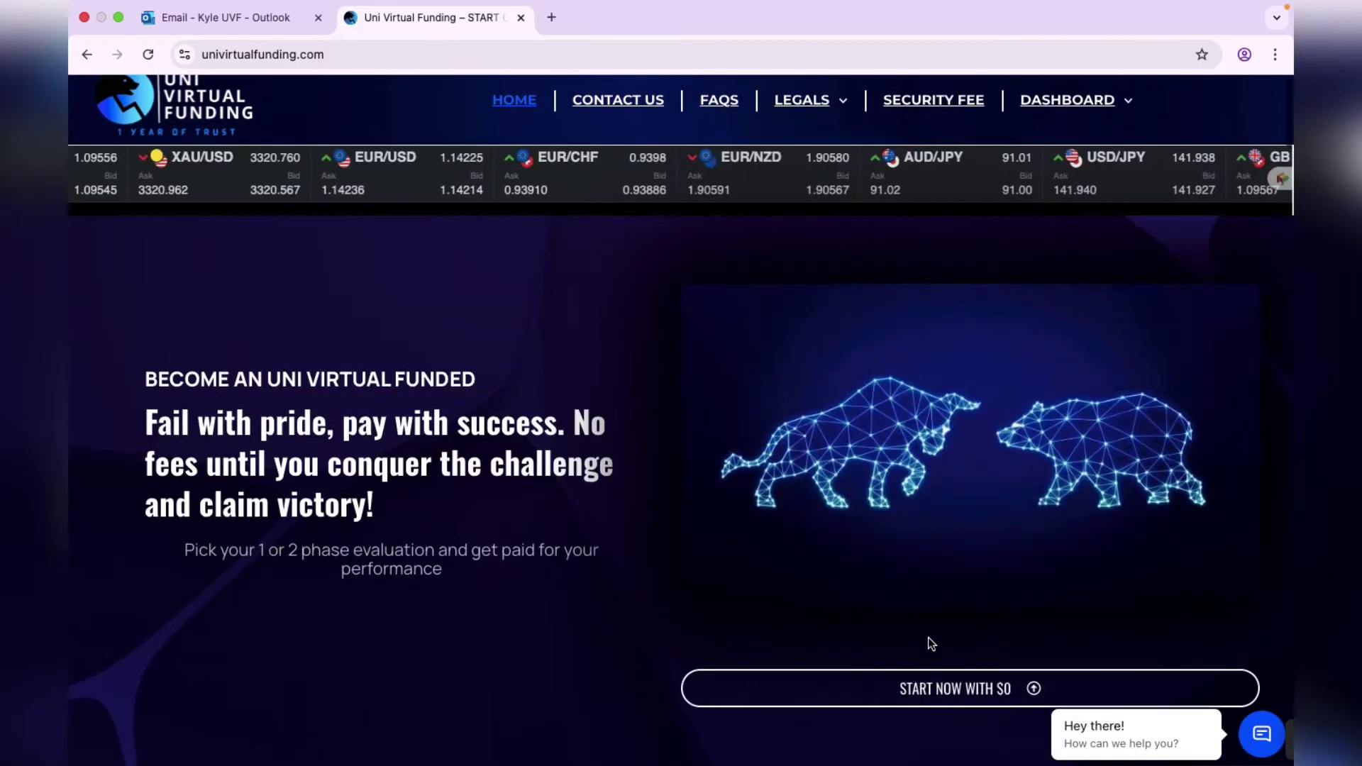
left_click(926, 686)
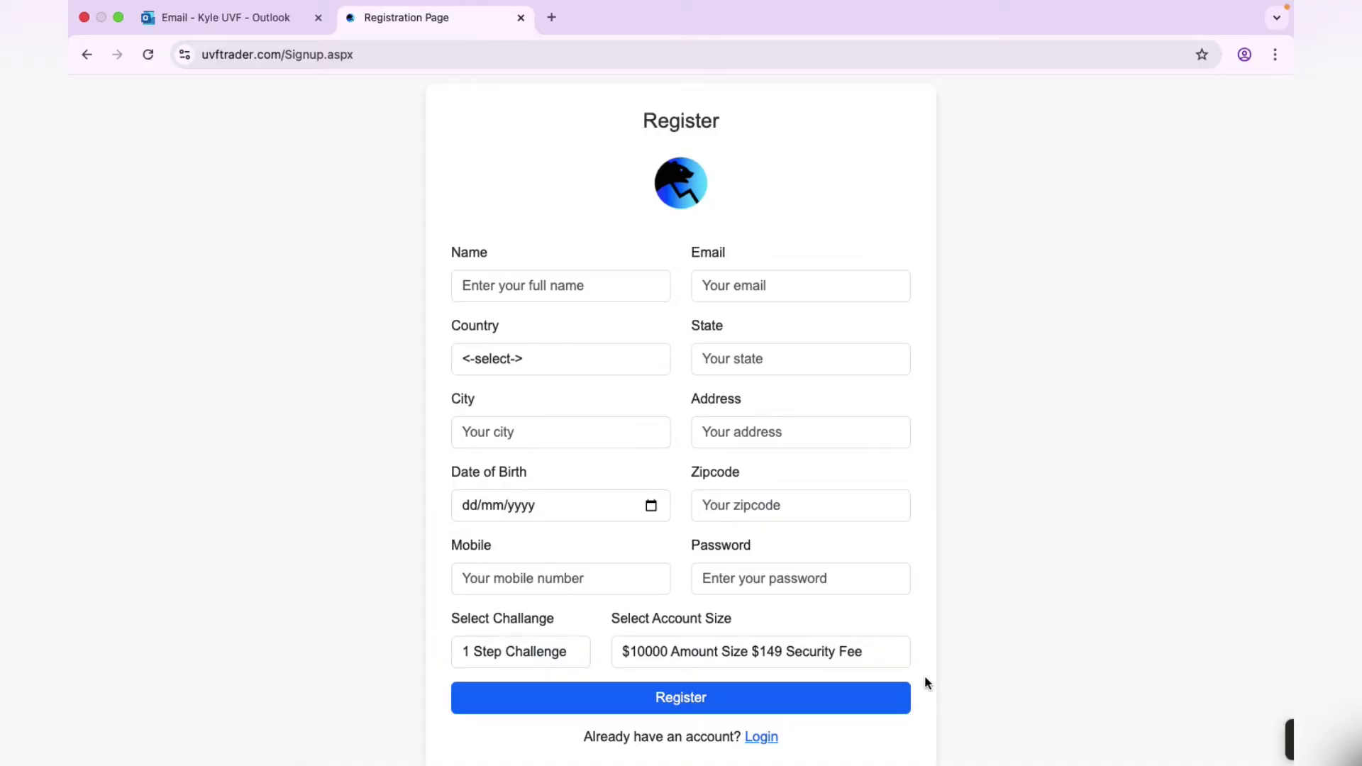
Step: Enter the applicant's name and e-mail address in the registration form
left_click(591, 289)
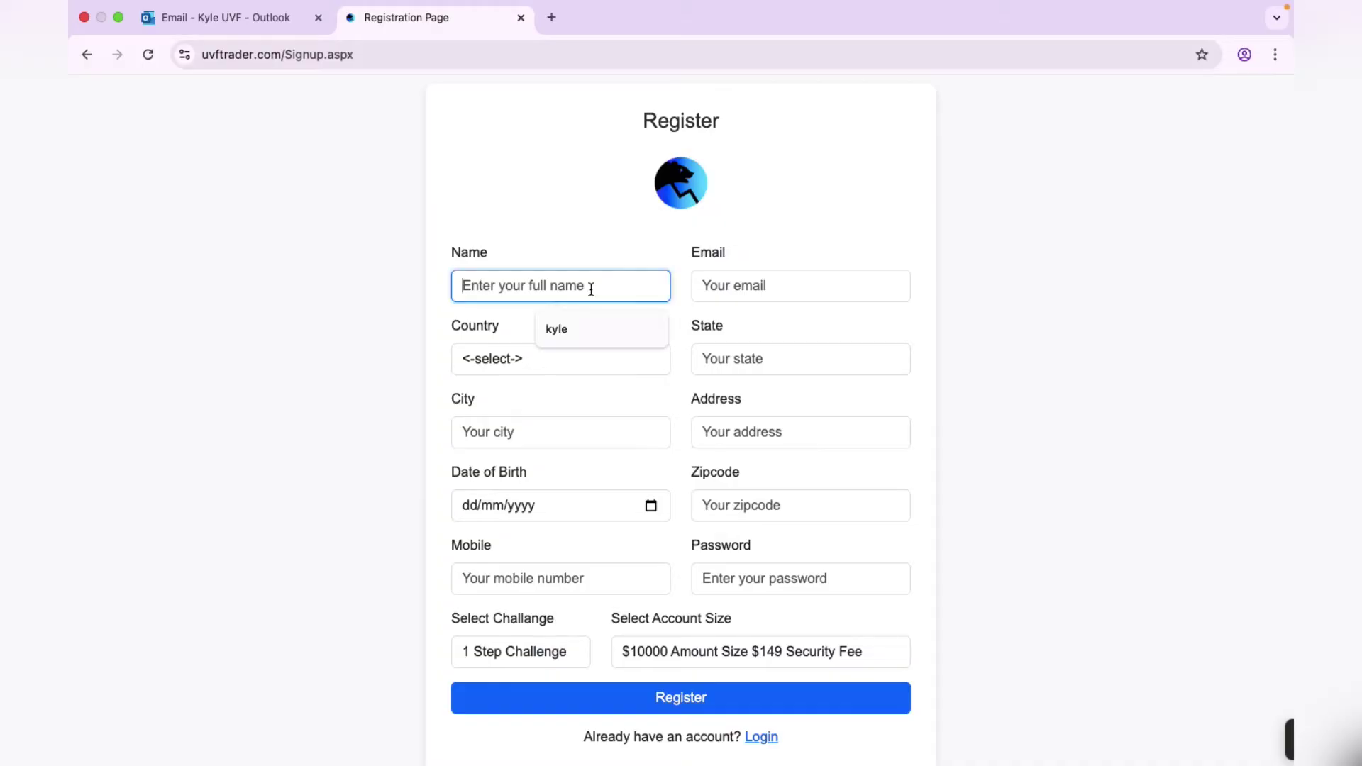
left_click(571, 322)
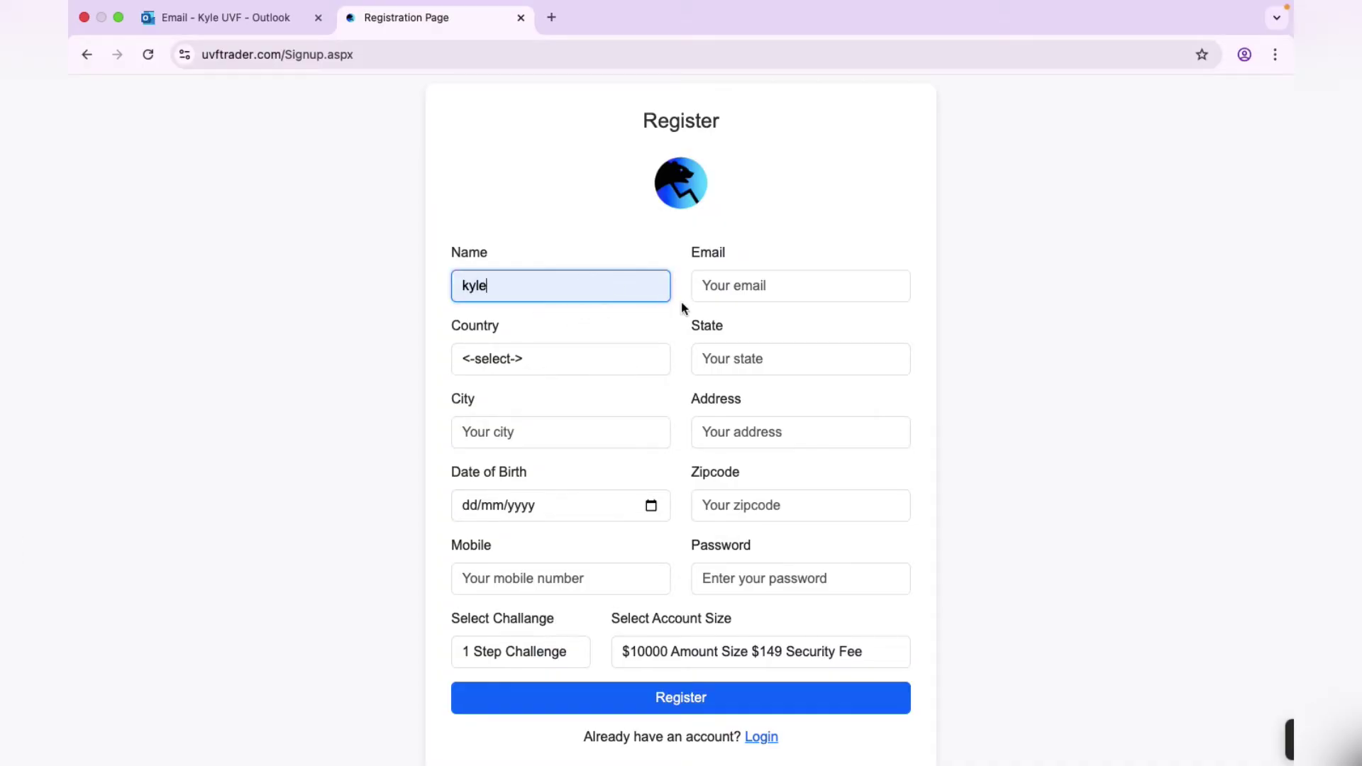
left_click(742, 295)
key("super+v")
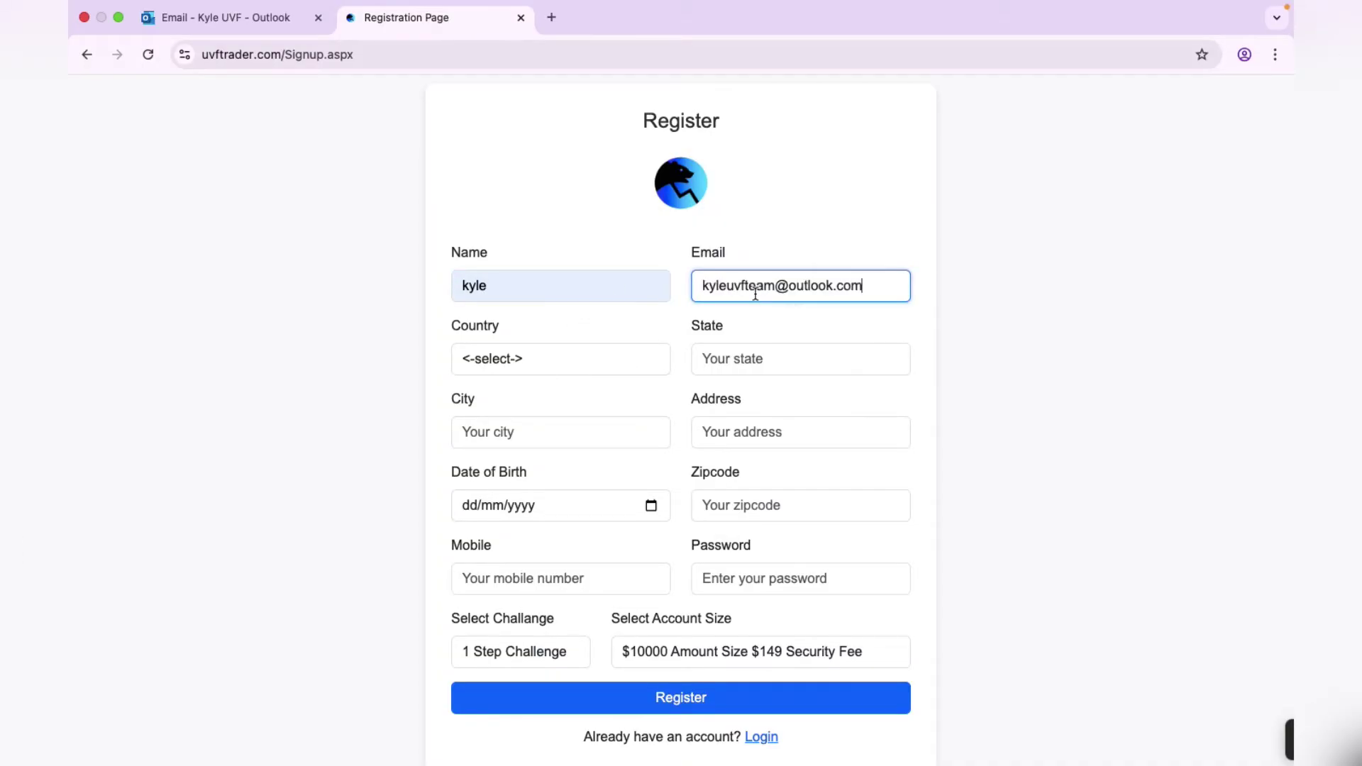
Step: Set the country in the registration form to United Arab Emirates
left_click(525, 360)
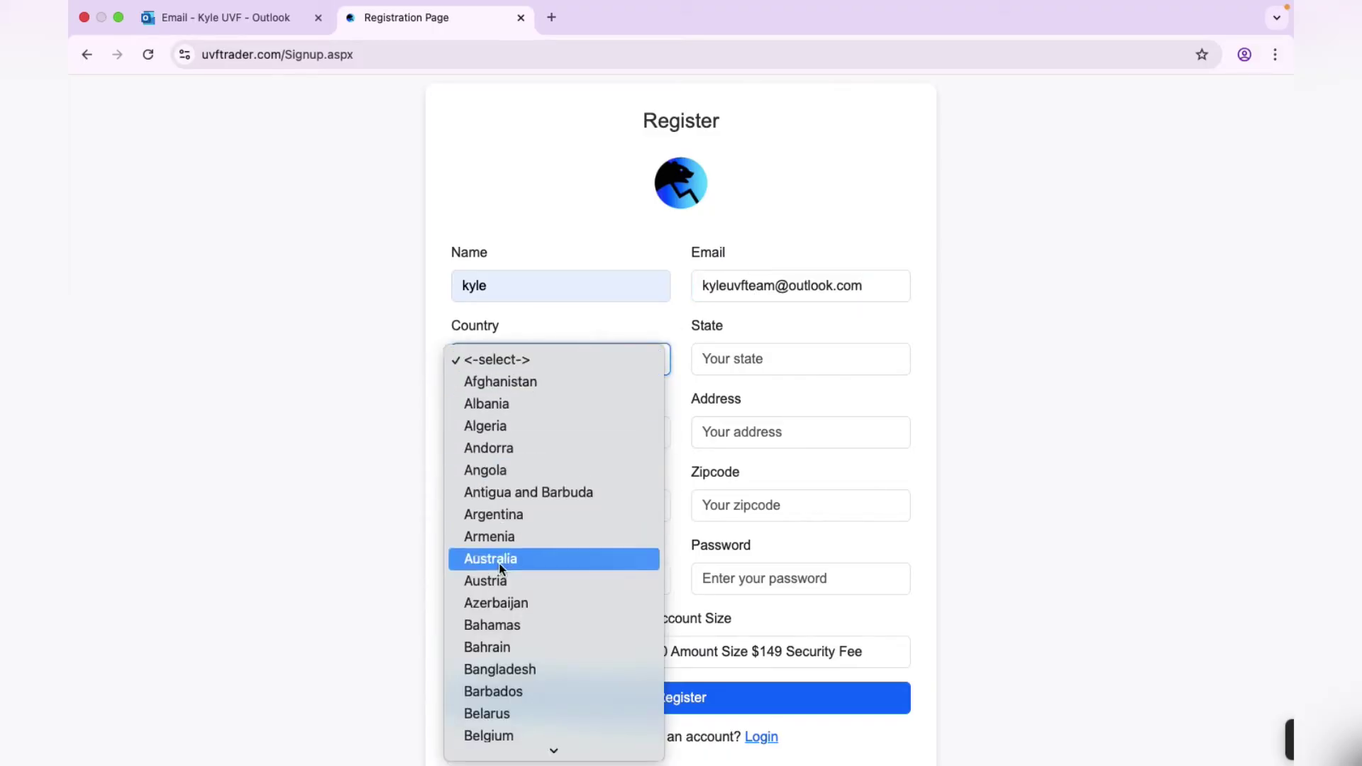
scroll(523, 670, "down", 10)
scroll(523, 669, "down", 10)
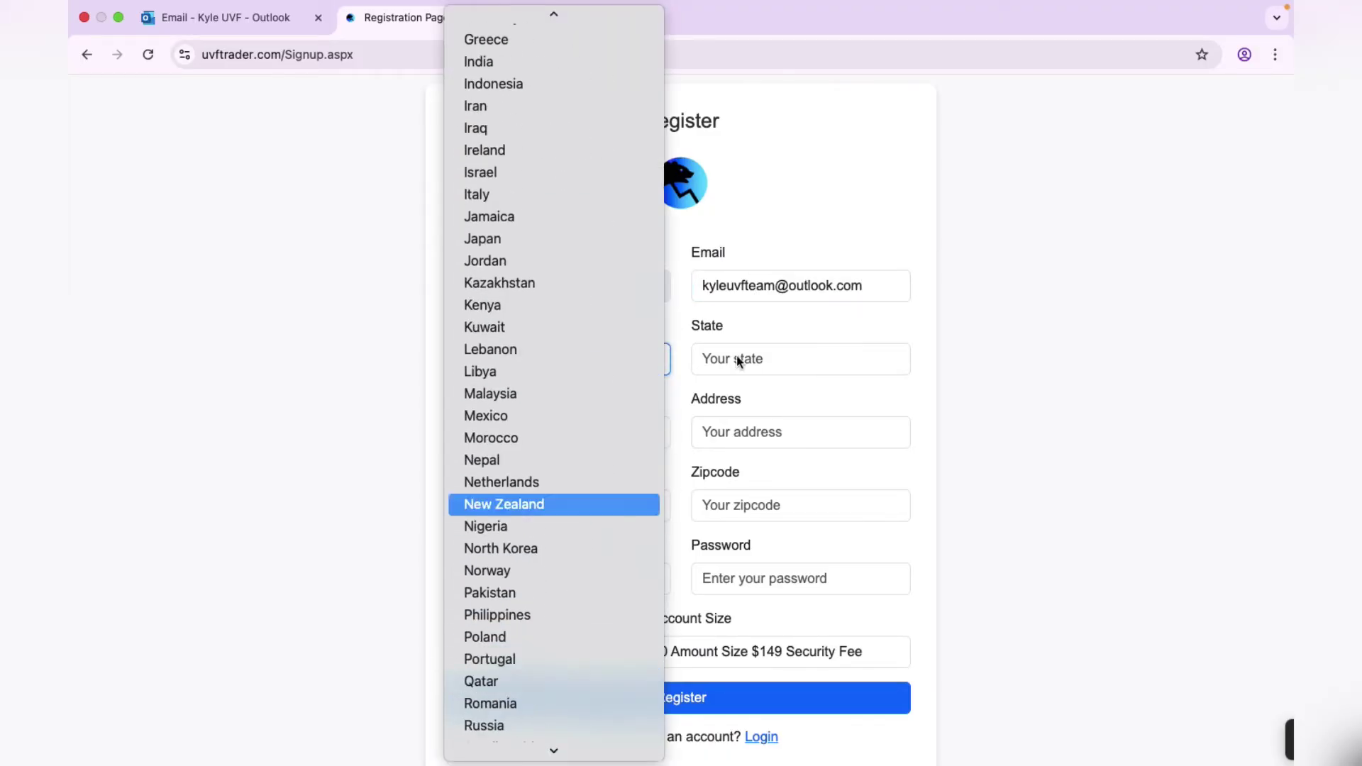
scroll(551, 685, "down", 5)
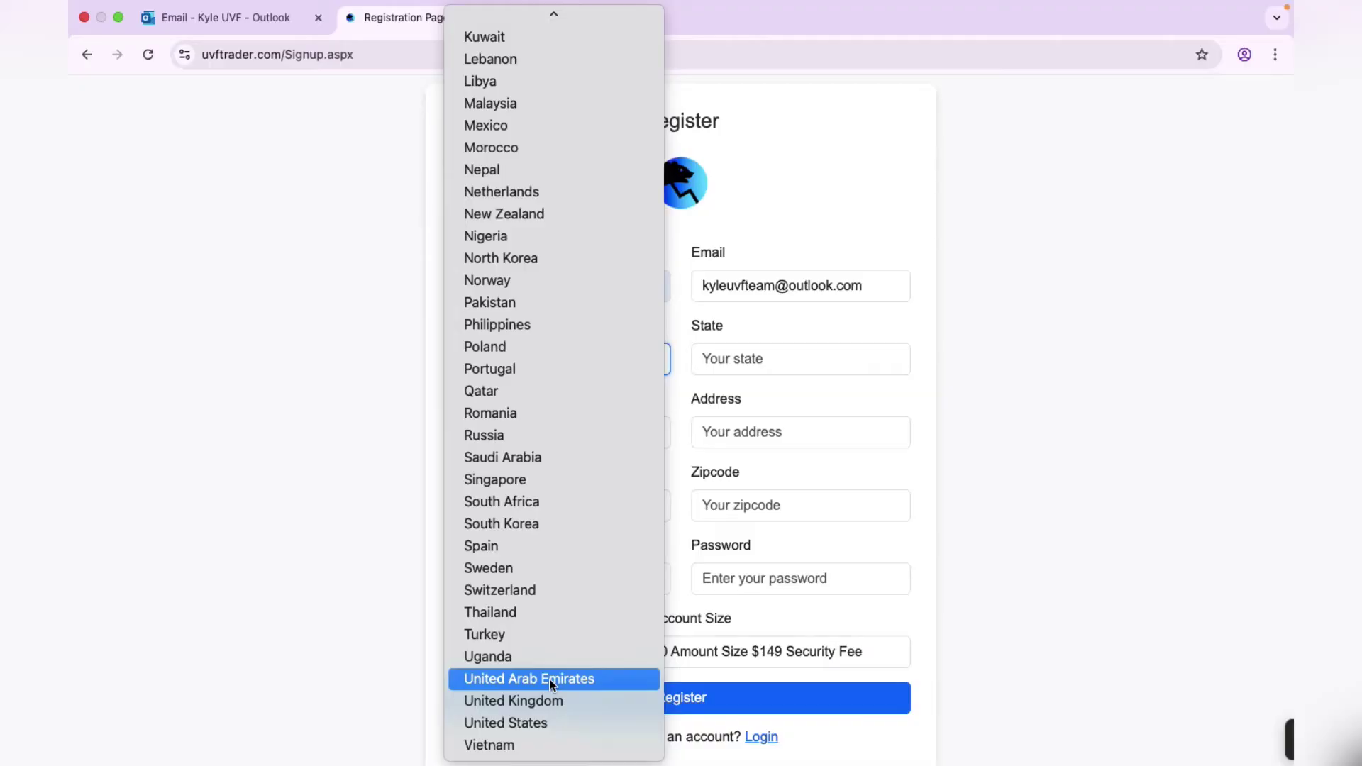
left_click(552, 680)
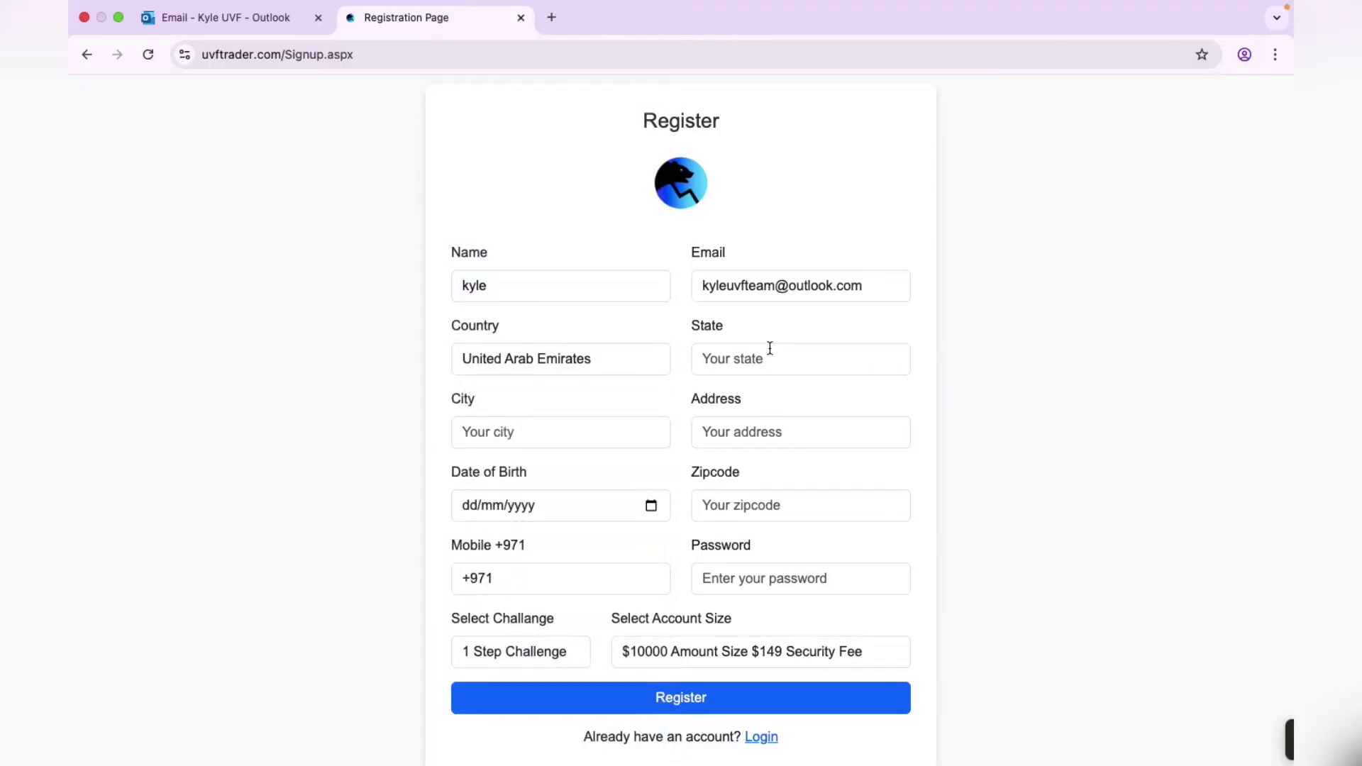
Step: Fill in the applicant's state, city and street address using the previously saved entries
left_click(769, 361)
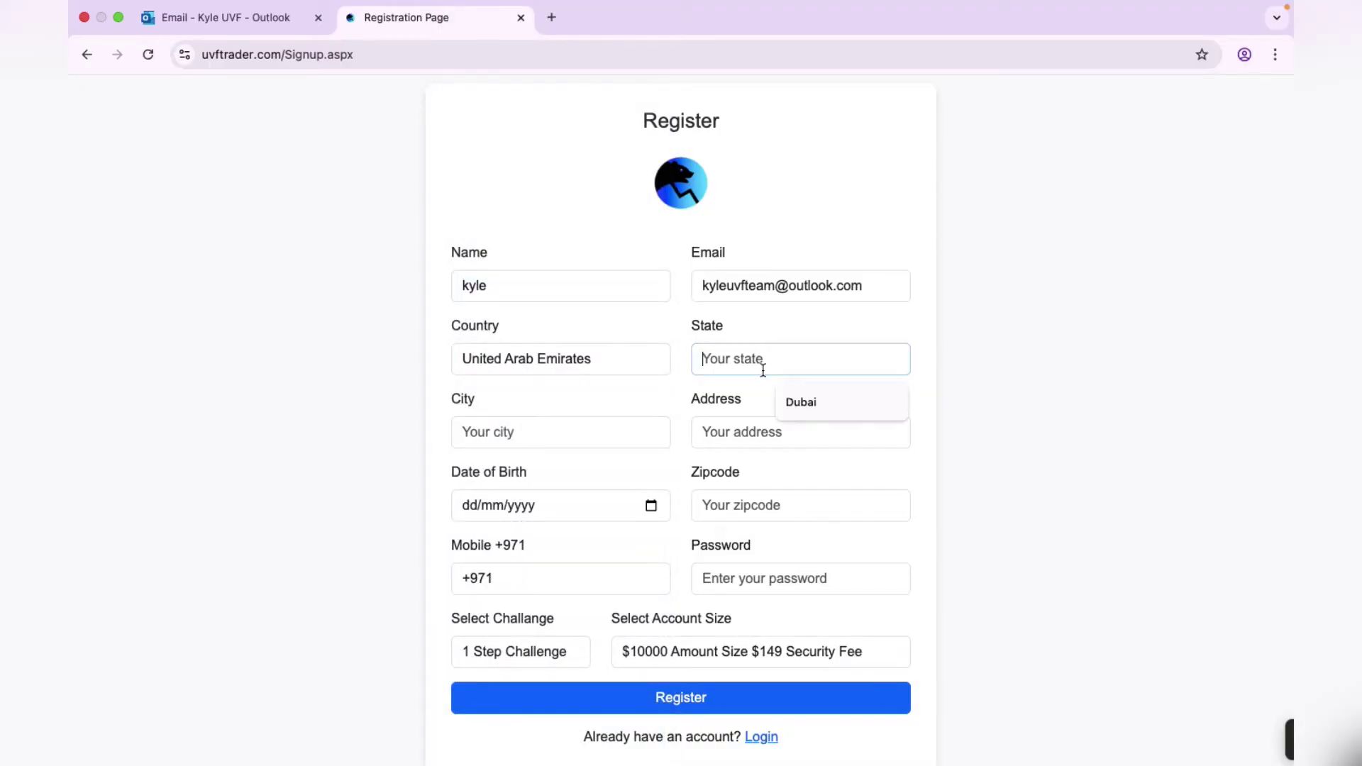
left_click(805, 398)
left_click(550, 431)
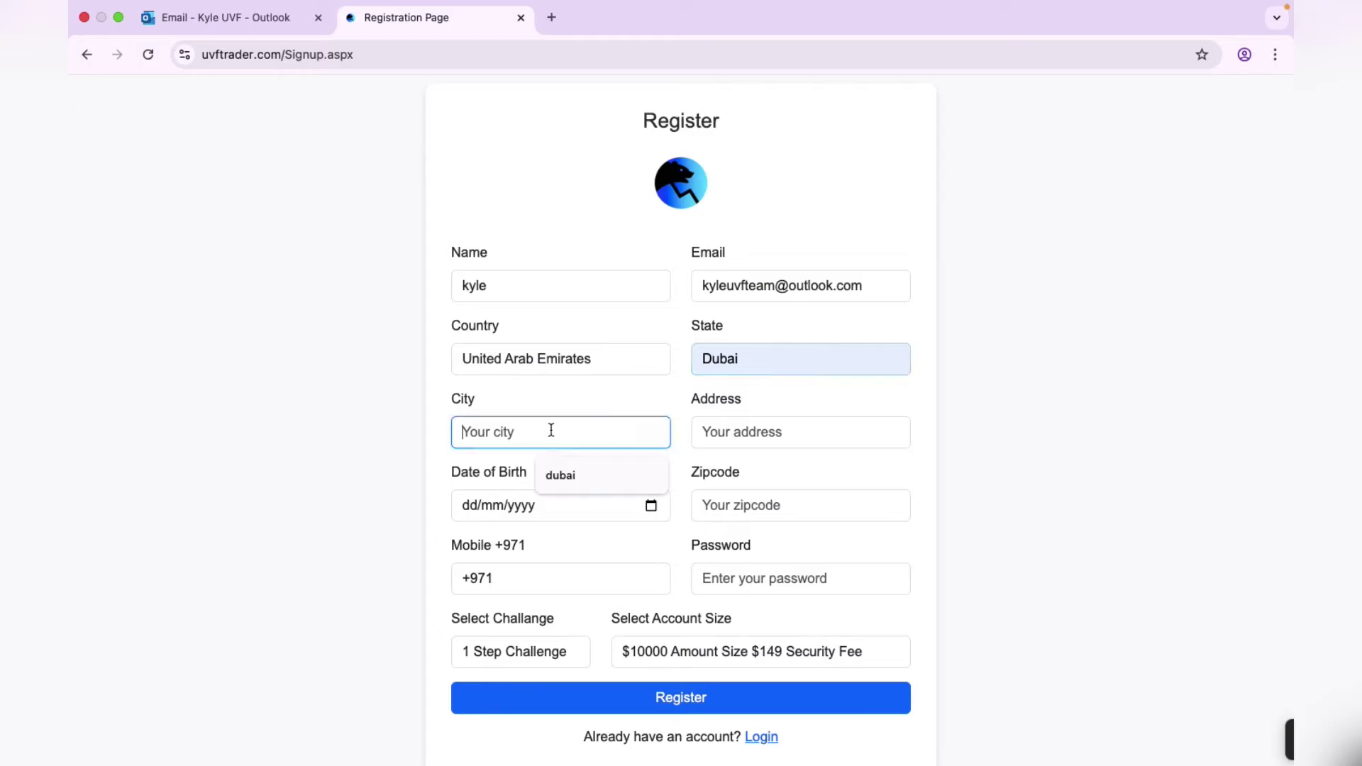
left_click(568, 474)
left_click(721, 434)
left_click(816, 479)
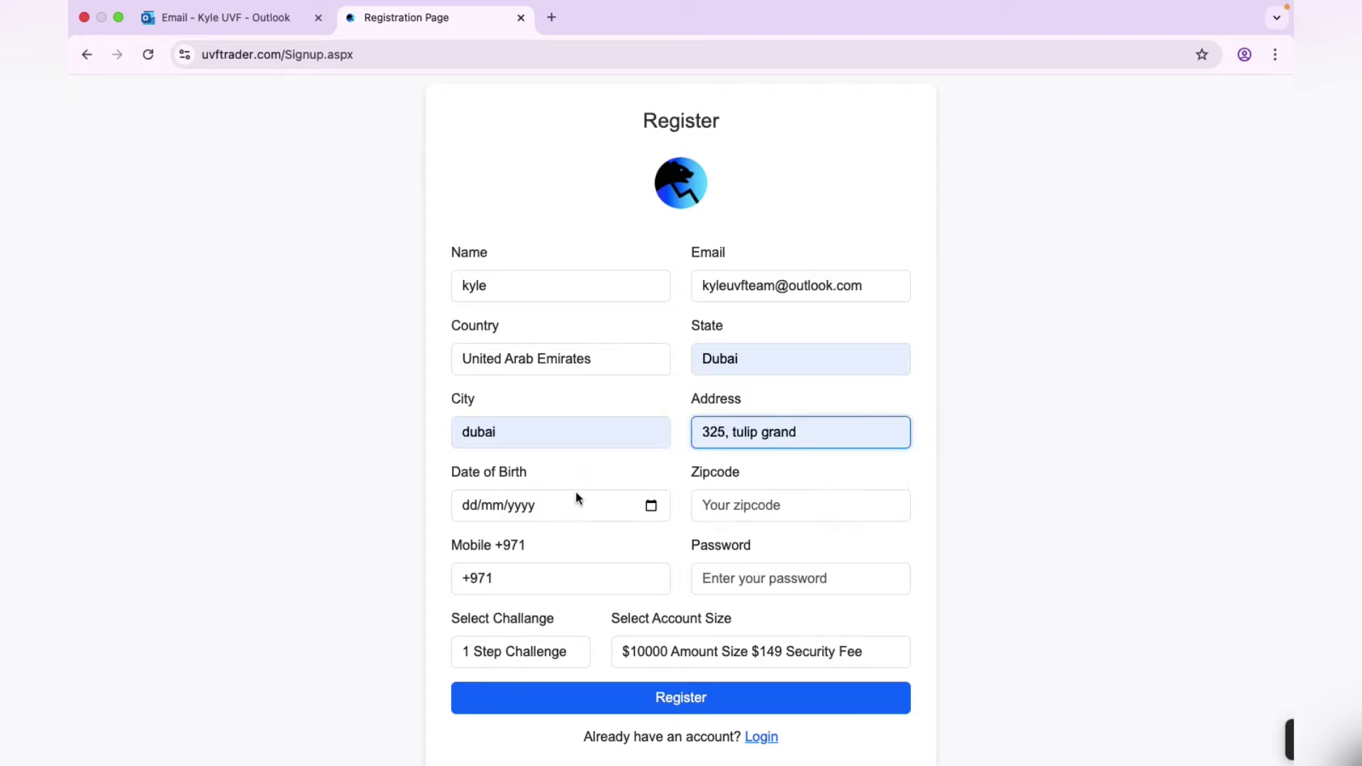
Step: Set the applicant's date of birth using the date picker
left_click(651, 507)
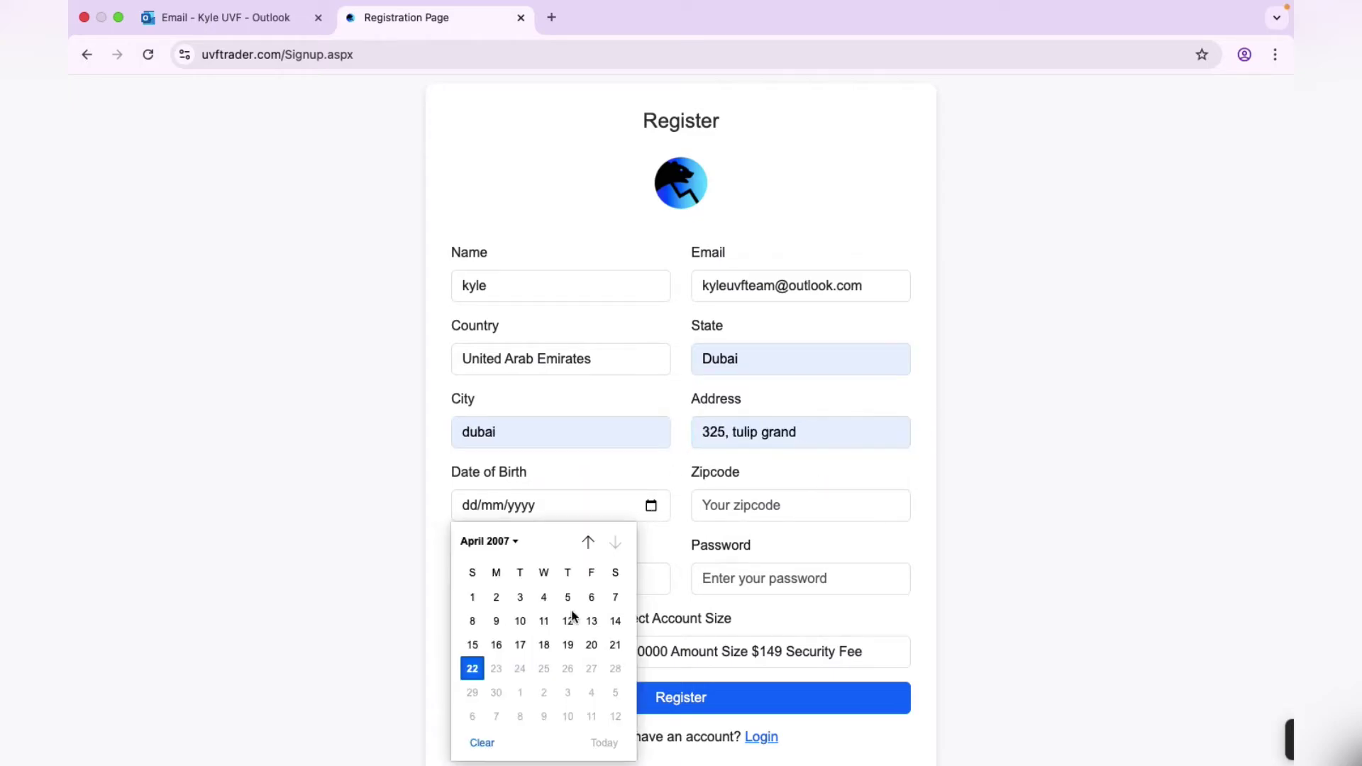
left_click(515, 541)
scroll(514, 616, "up", 5)
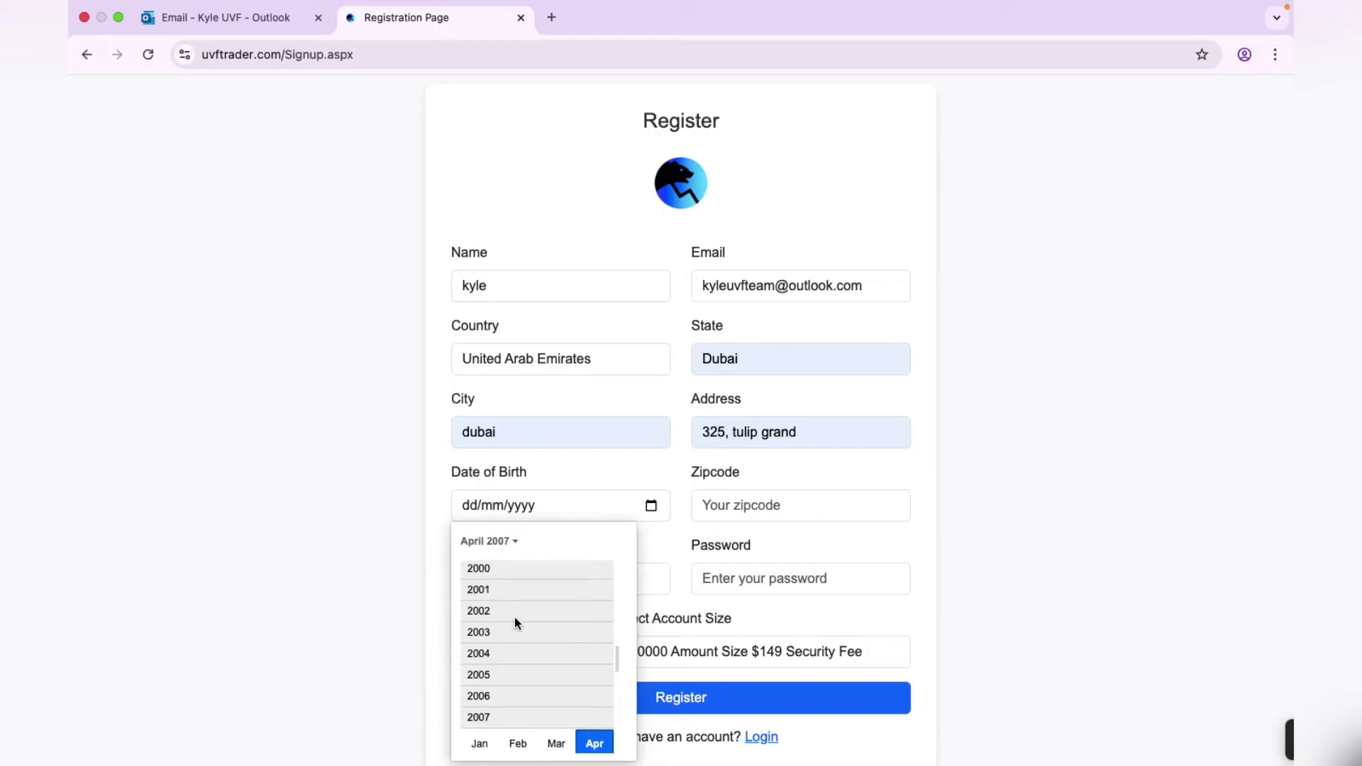
scroll(504, 586, "up", 2)
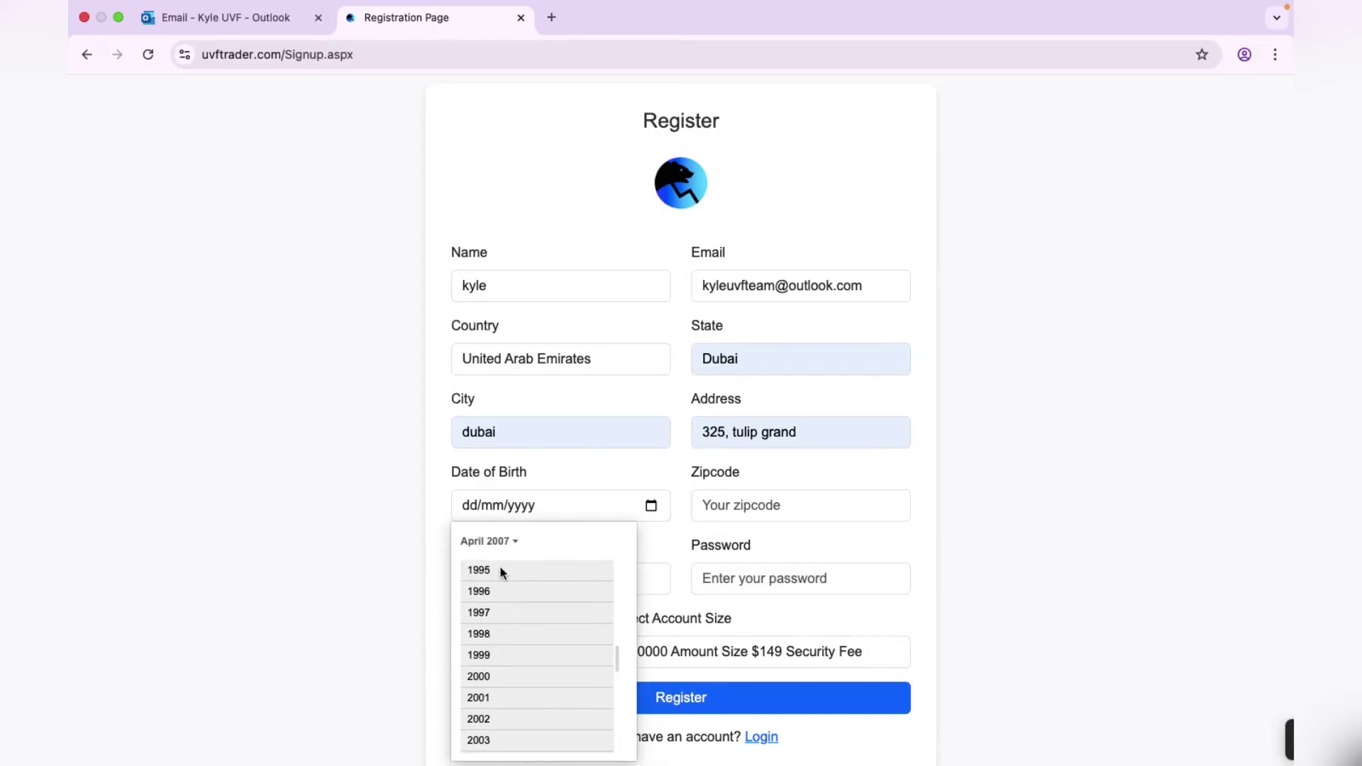
left_click(505, 569)
left_click(598, 657)
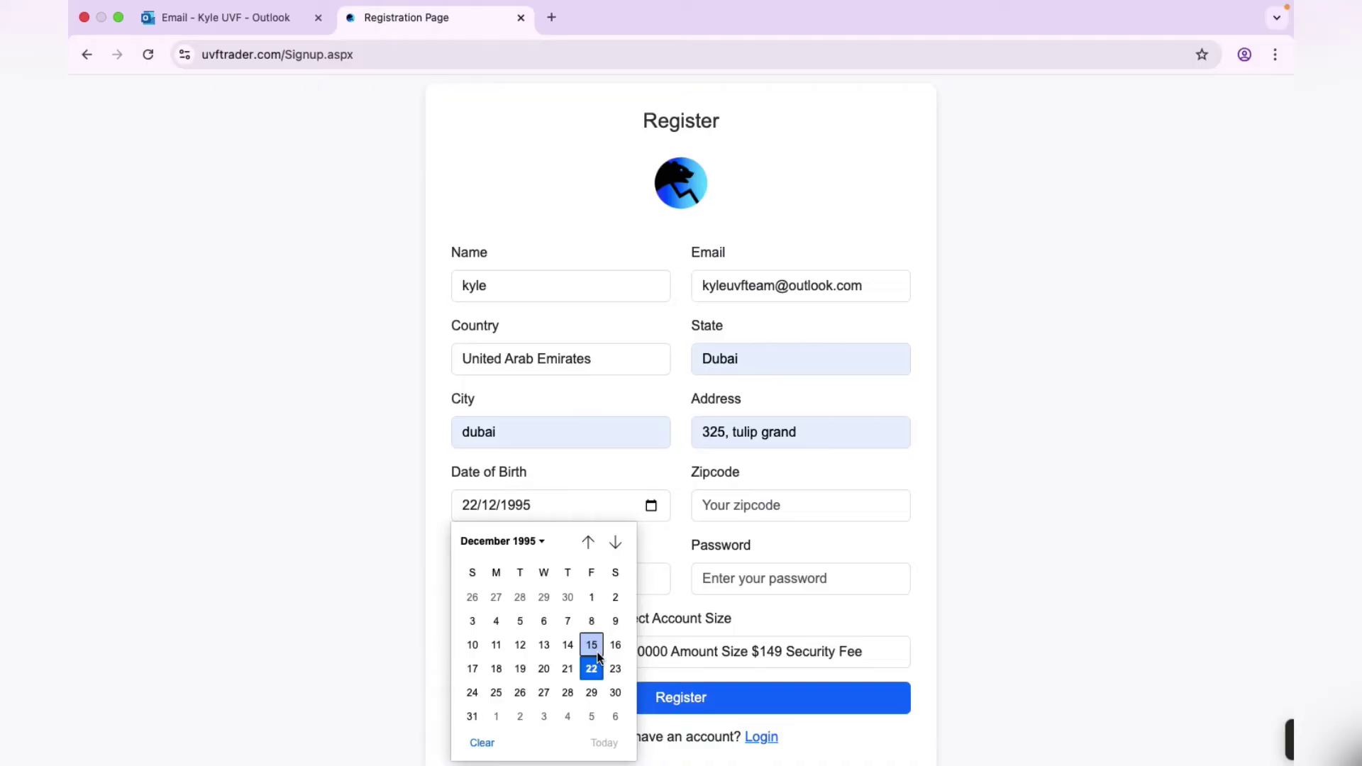
left_click(525, 670)
Step: Fill in the applicant's zip code and mobile number, and enter the account password
left_click(750, 510)
left_click(809, 547)
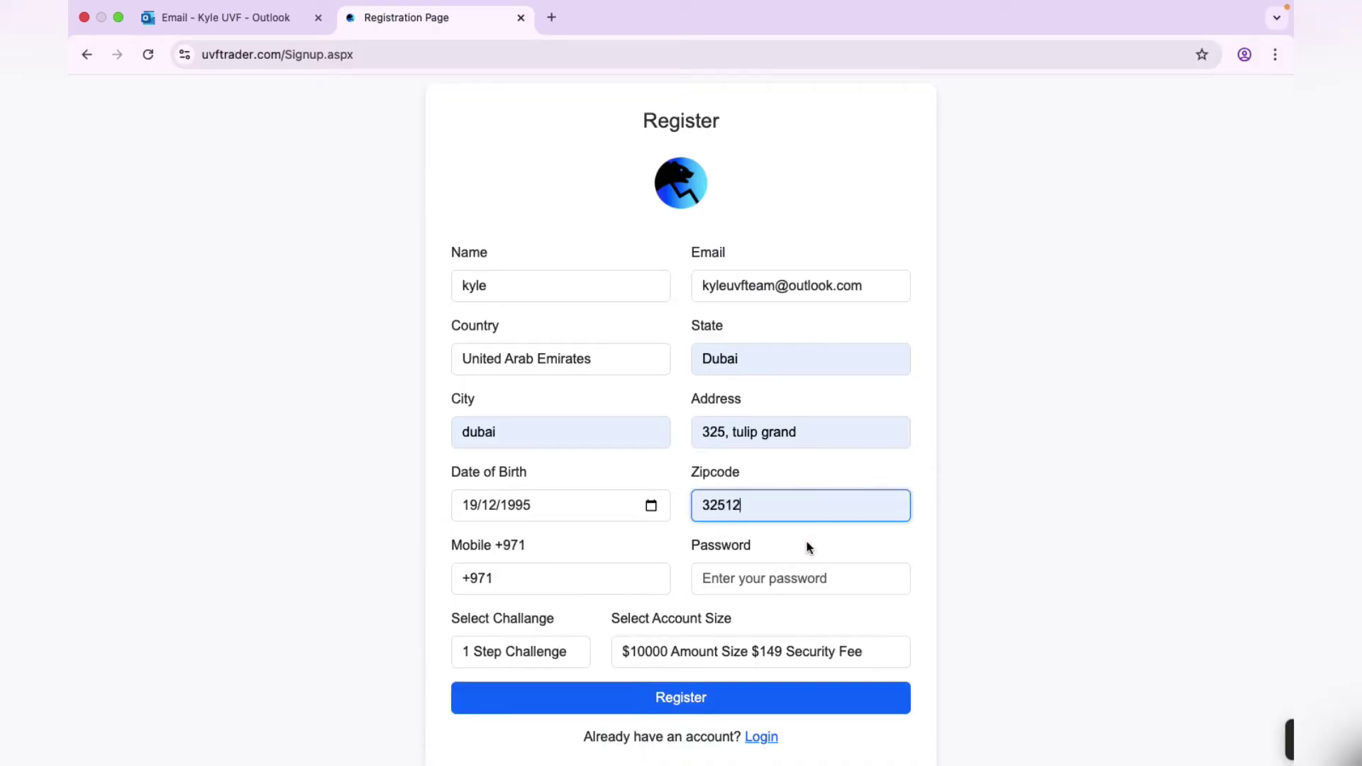
left_click(565, 580)
left_click(579, 619)
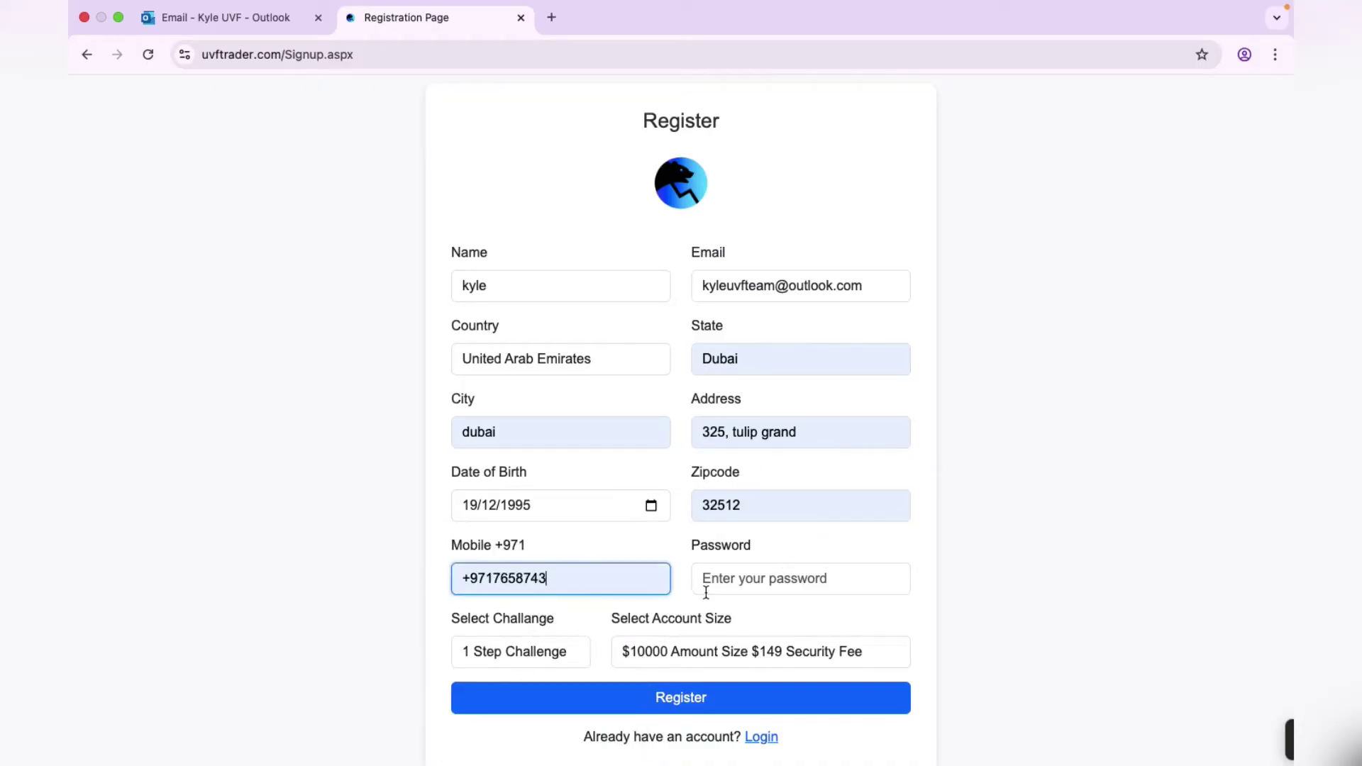
left_click(723, 580)
type("••")
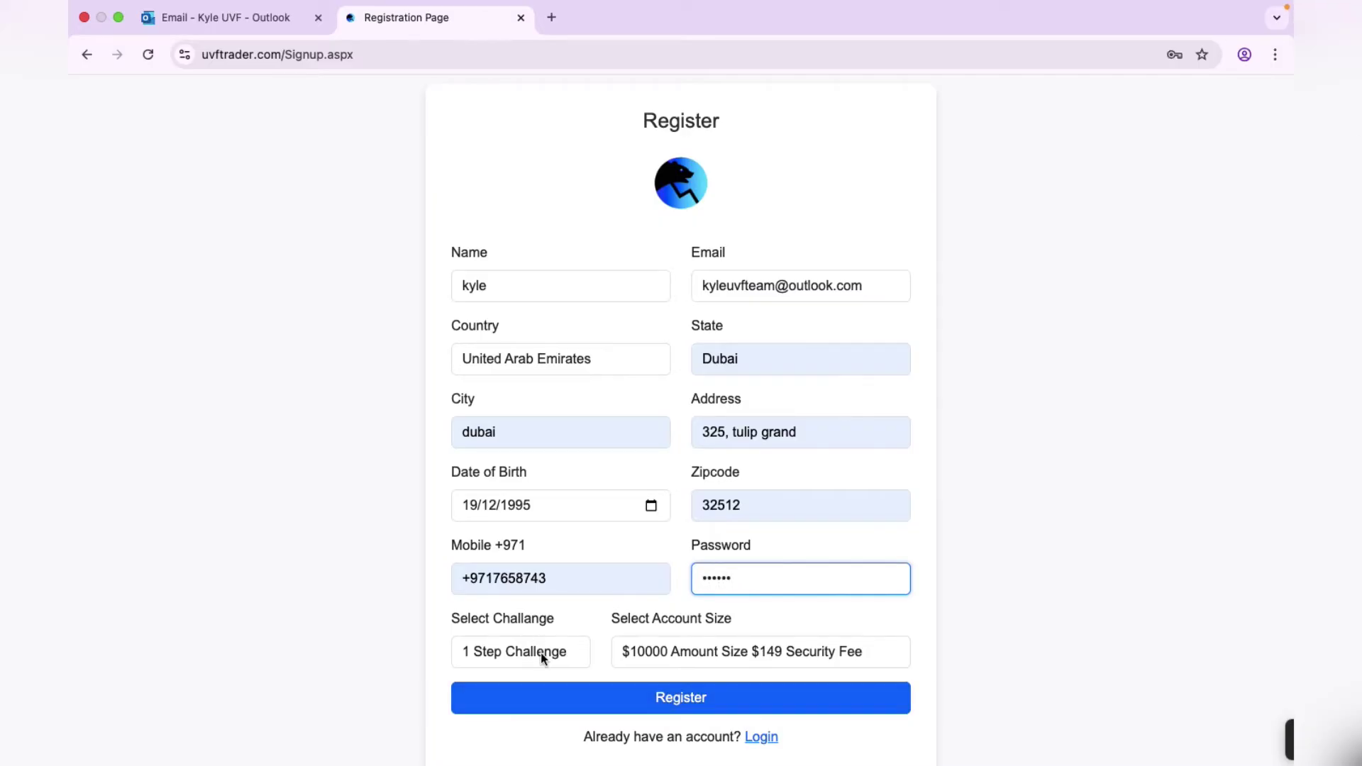
Step: Choose the 1 Step Challenge with the $10000 account size and $149 security fee
scroll(540, 653, "down", 1)
left_click(542, 621)
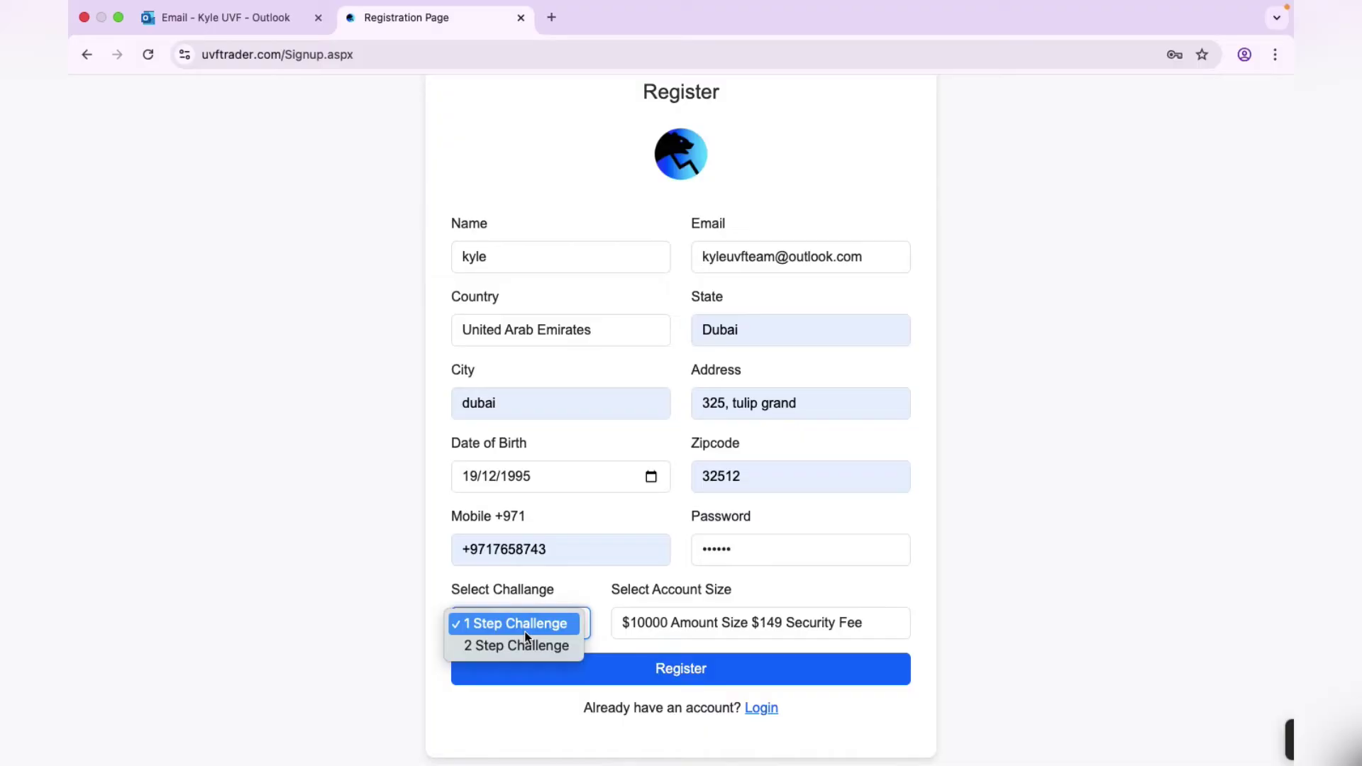
left_click(527, 634)
left_click(706, 621)
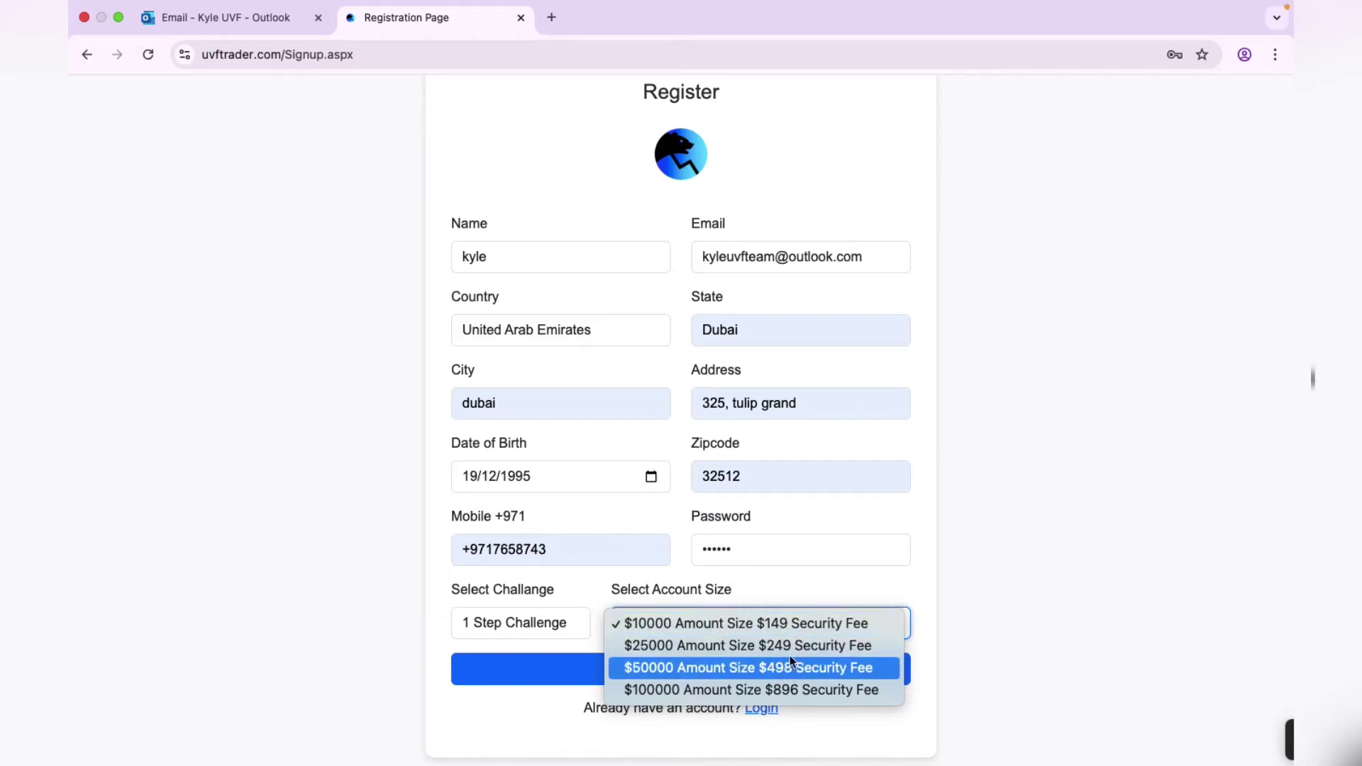
left_click(799, 580)
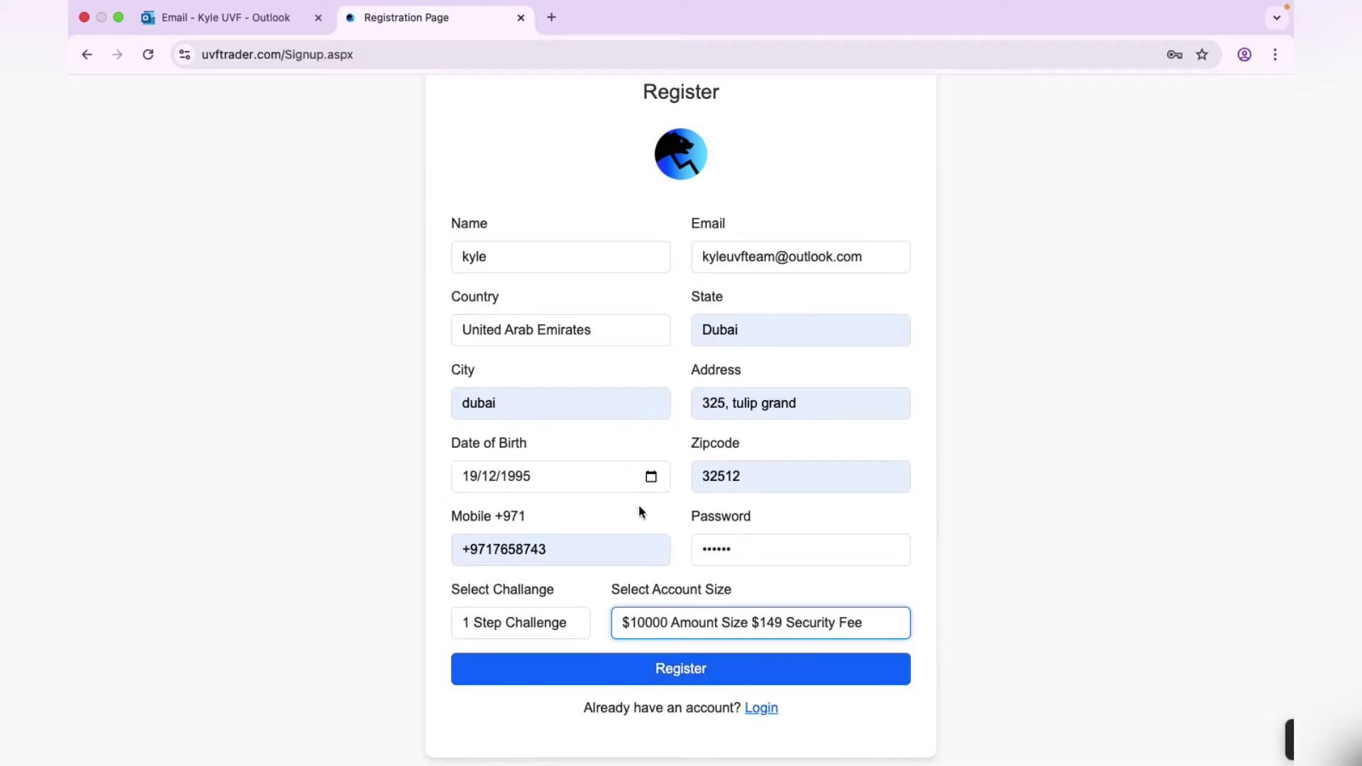
Step: Submit the registration form and save the address in the browser
left_click(671, 669)
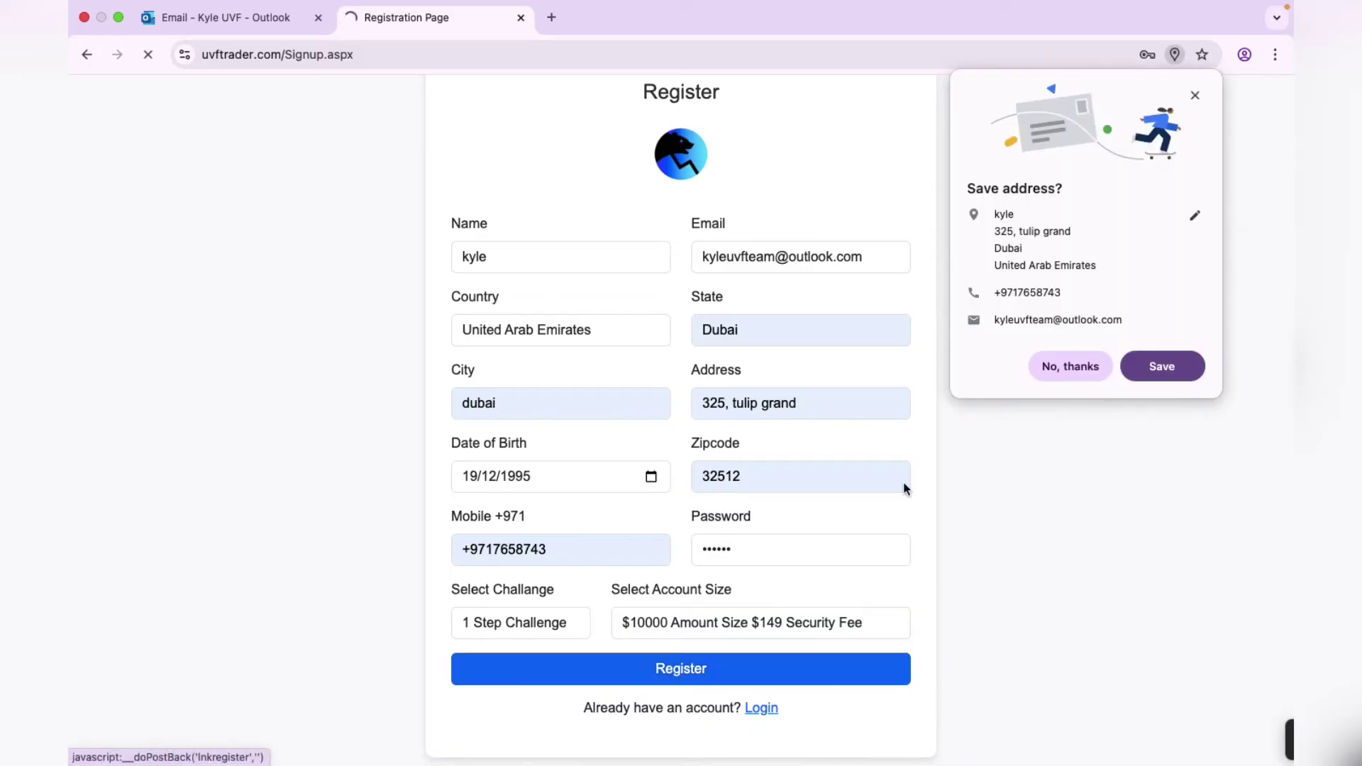
left_click(1161, 369)
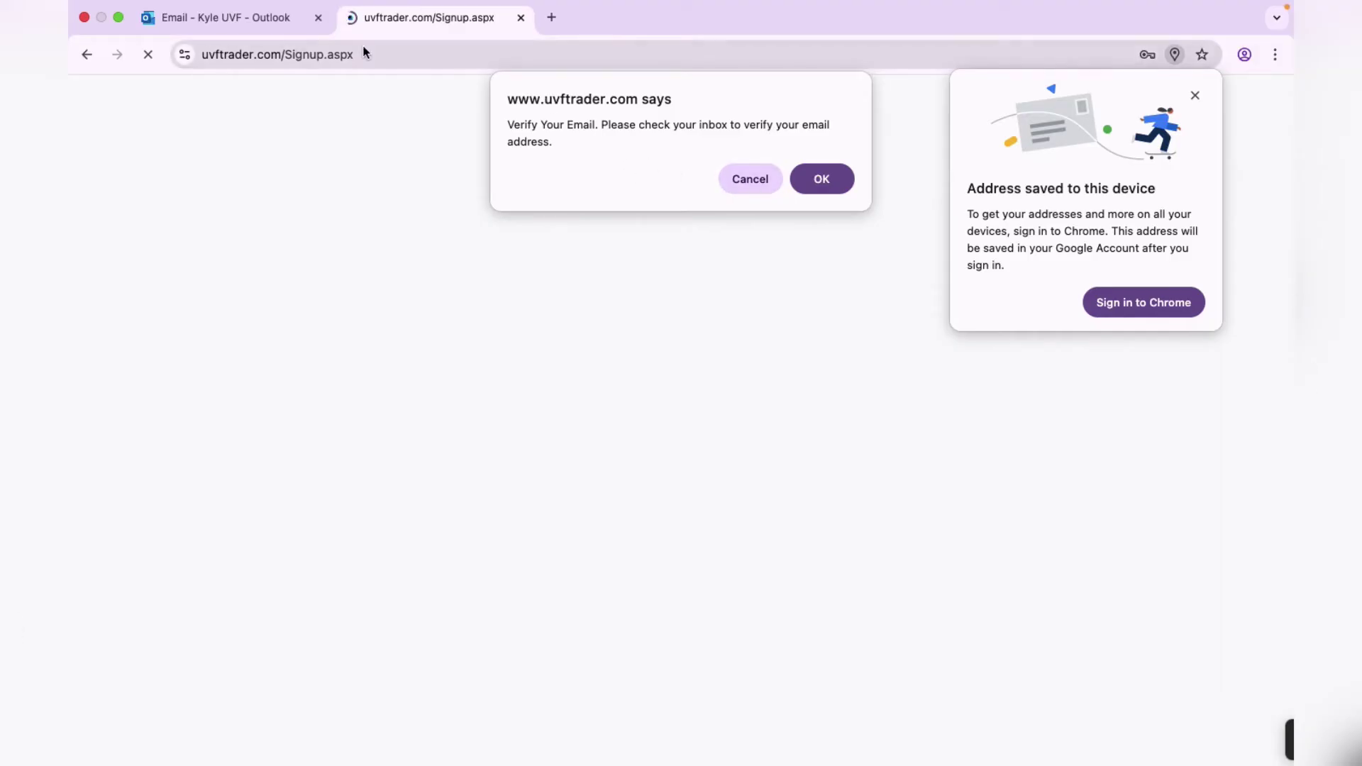
Step: Switch to Outlook, reload the mailbox and check the inbox for the verification e-mail
left_click(261, 15)
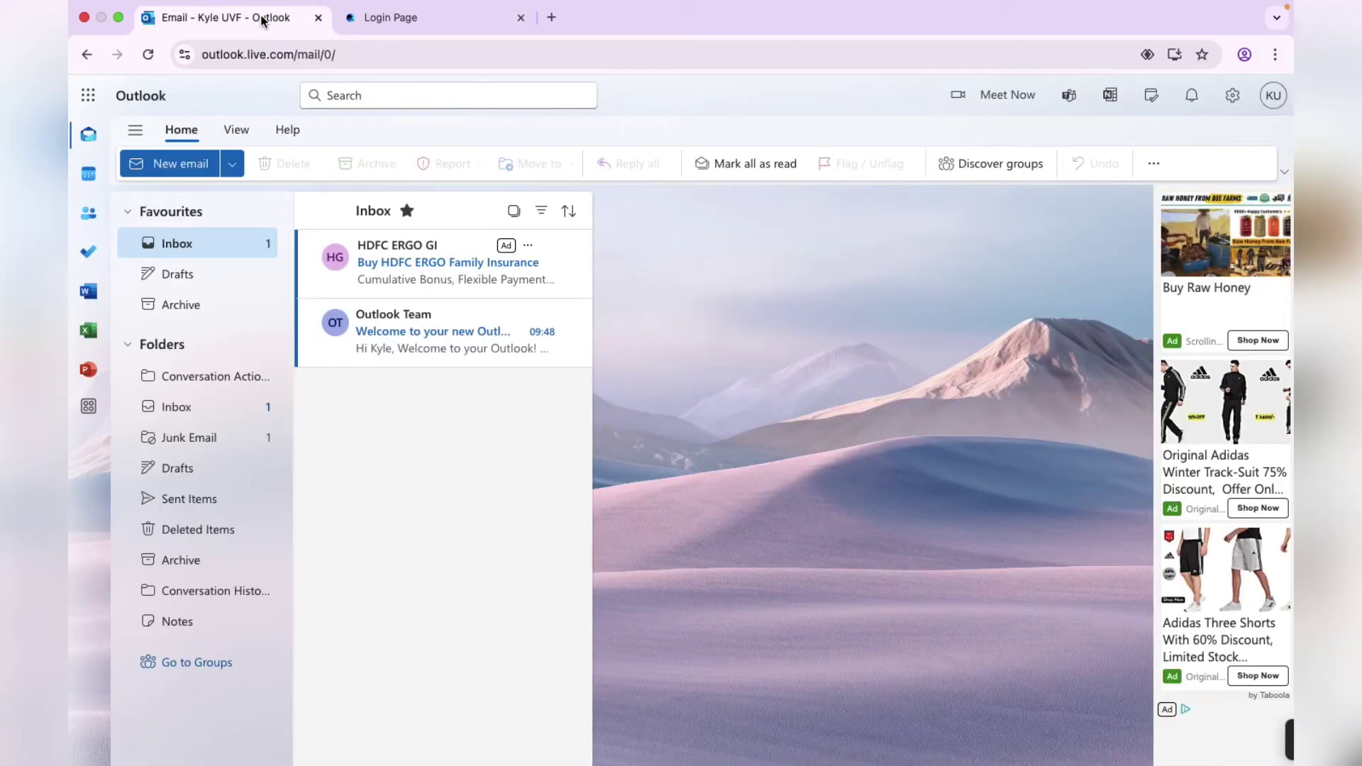
left_click(147, 56)
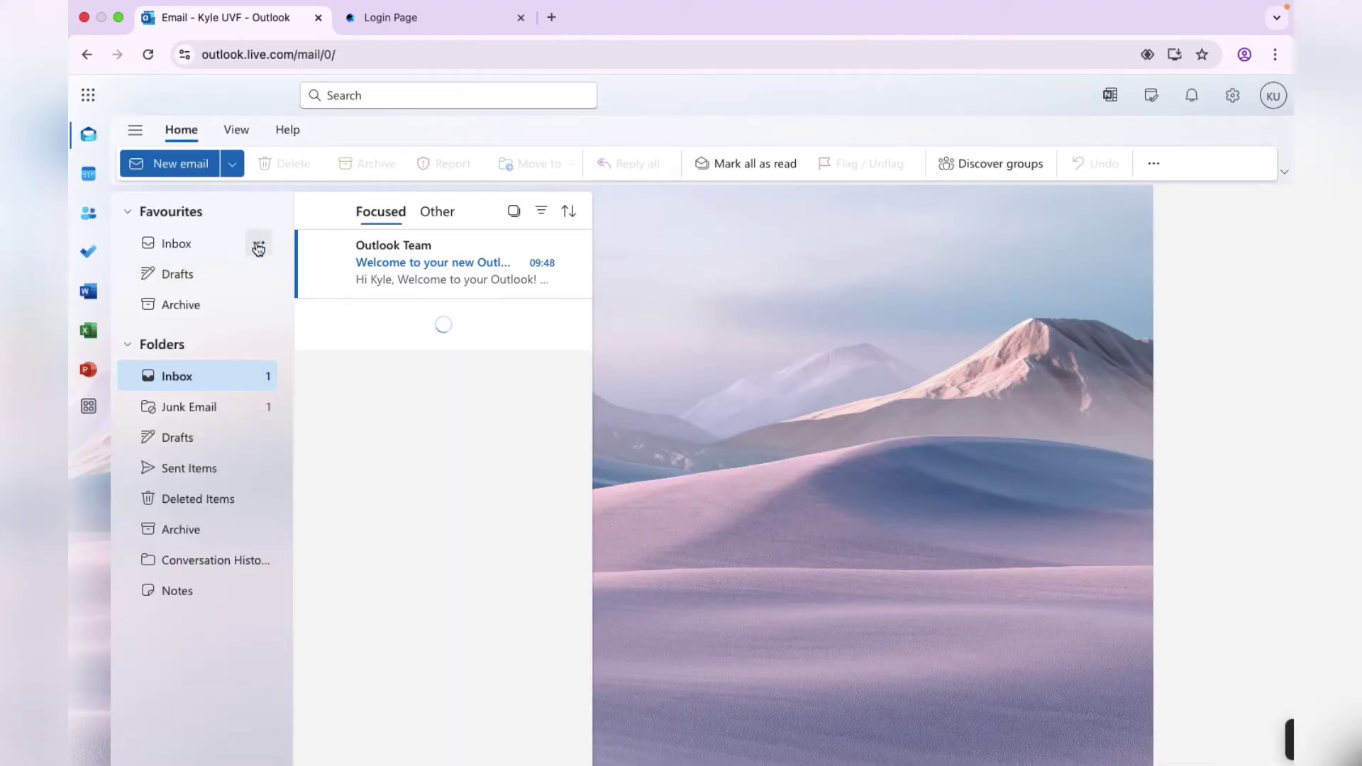
left_click(402, 29)
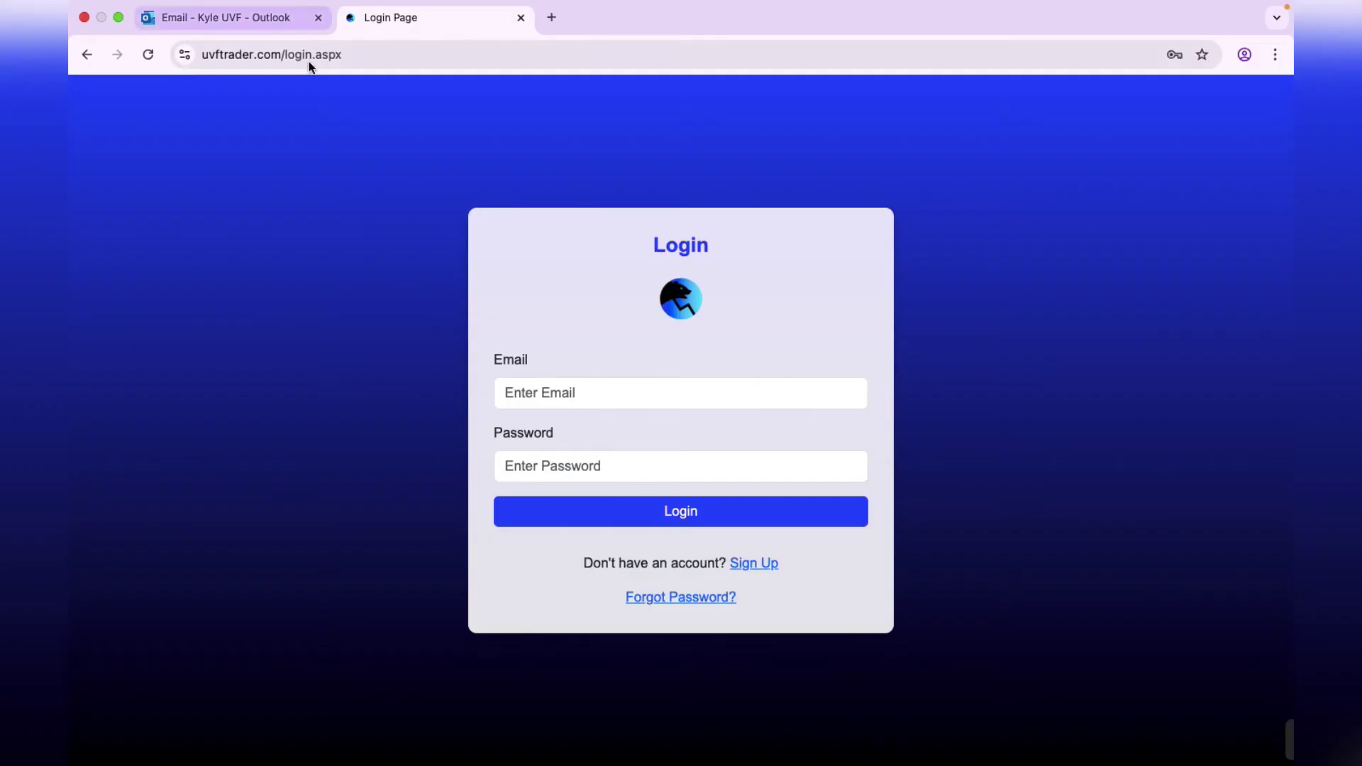
left_click(286, 18)
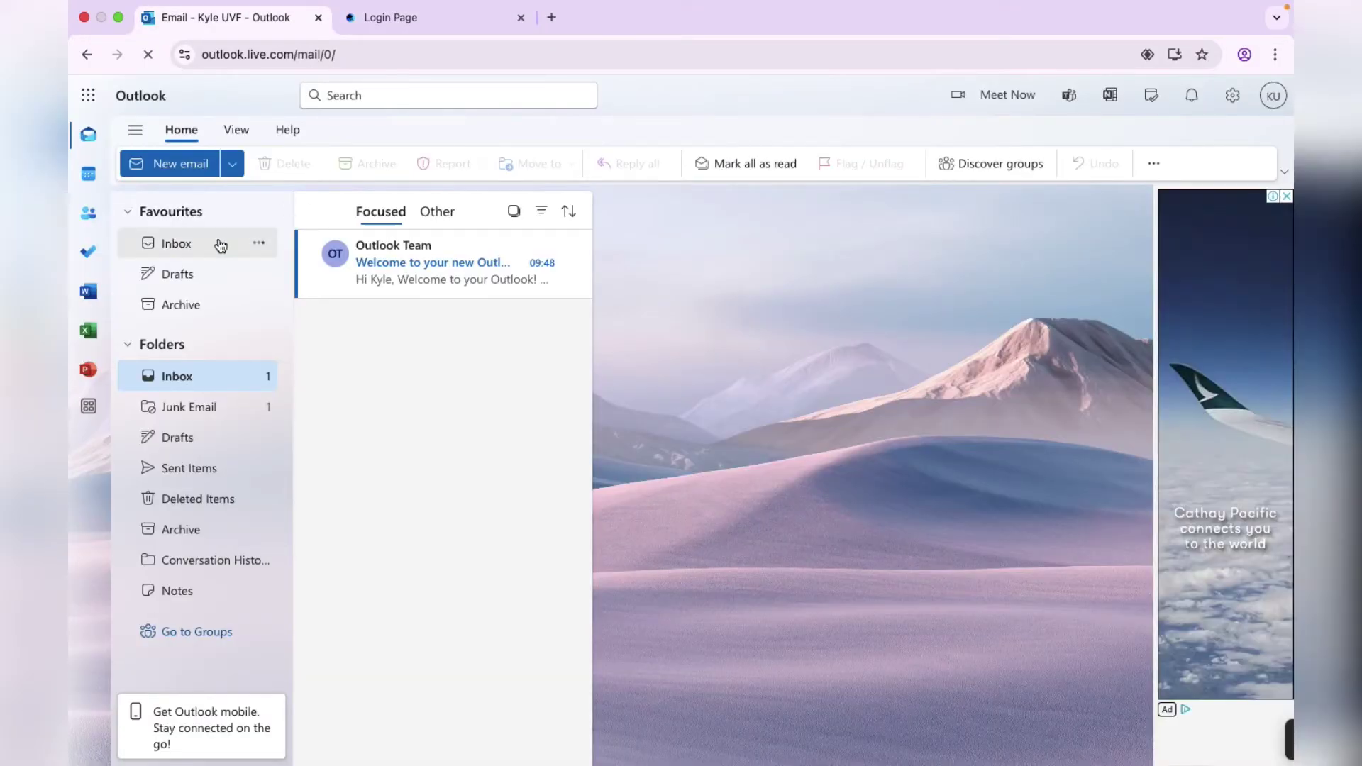
left_click(220, 245)
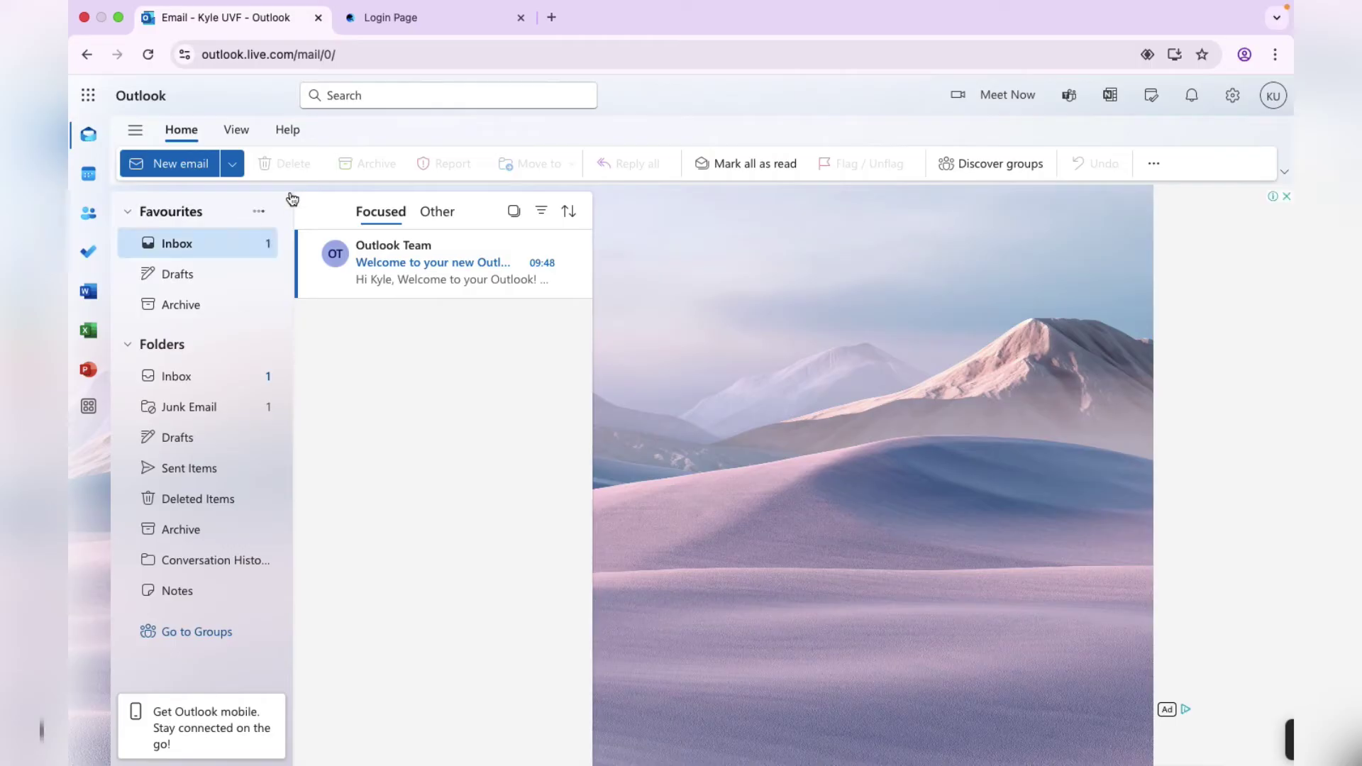
Step: Reload the Outlook mailbox and look for the Uni Virtual Funding verification e-mail in the Inbox and Junk Email folders
left_click(234, 244)
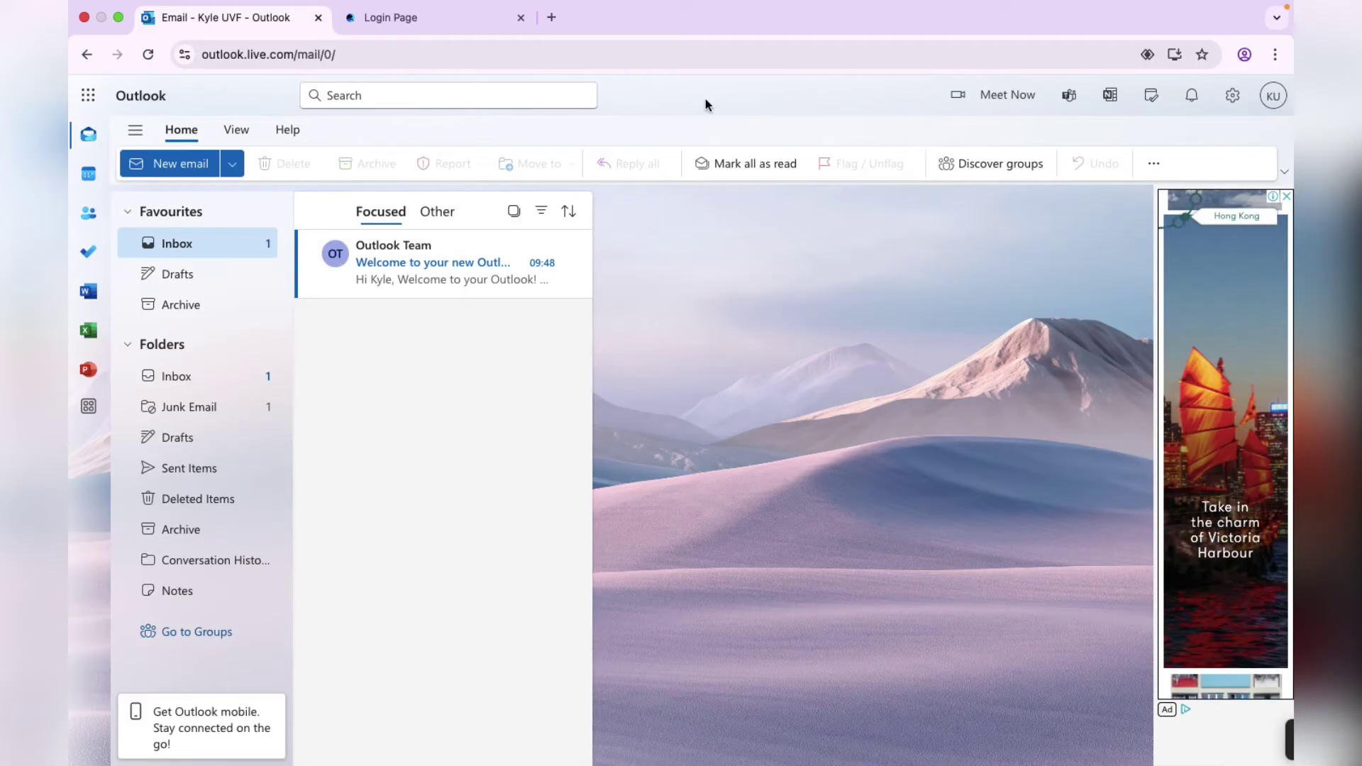
left_click(155, 57)
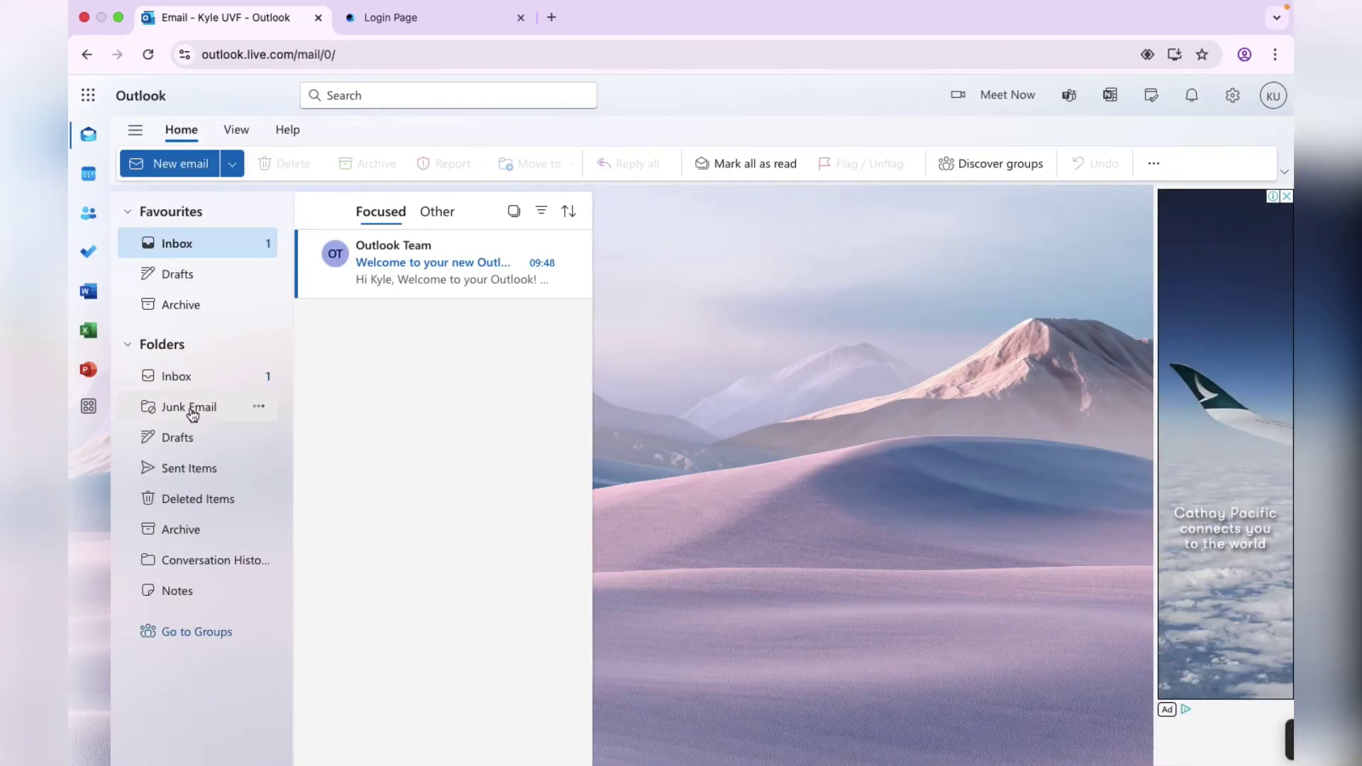
left_click(192, 411)
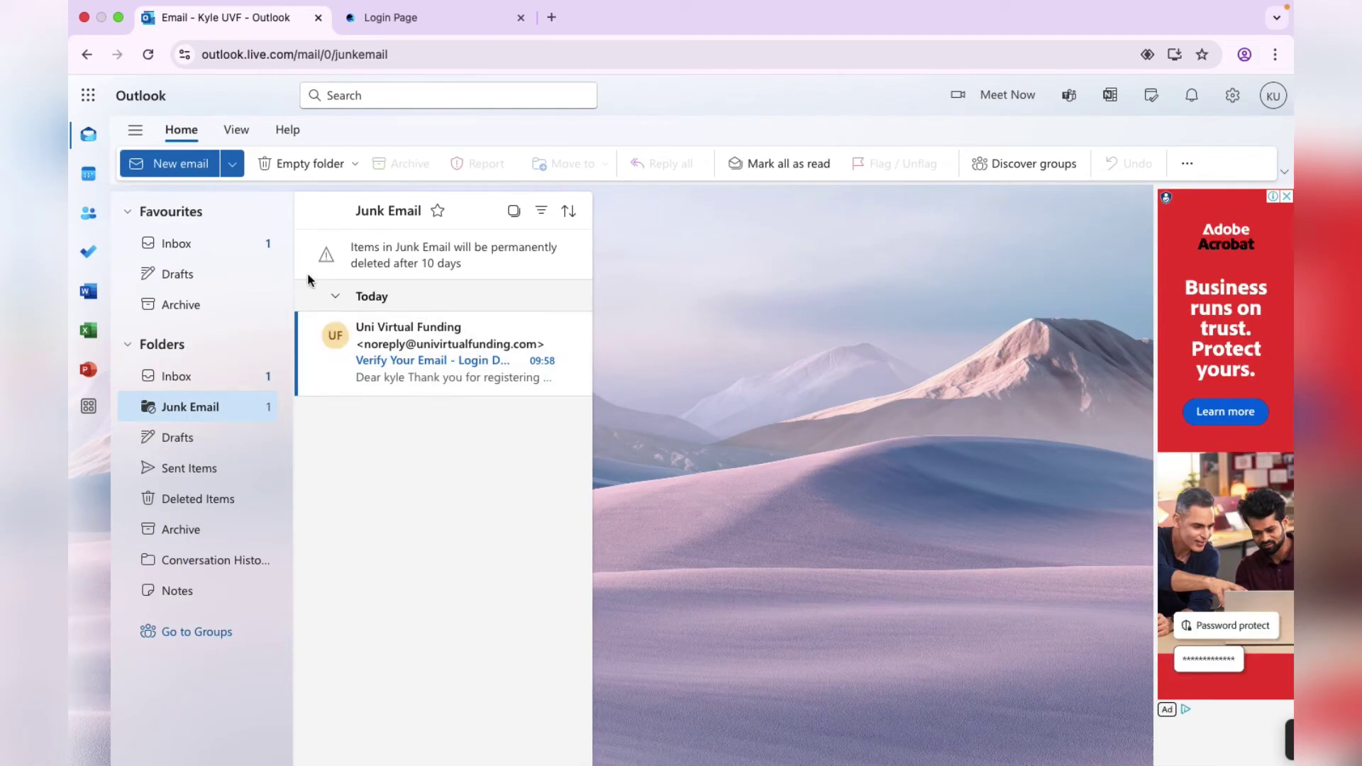
left_click(209, 255)
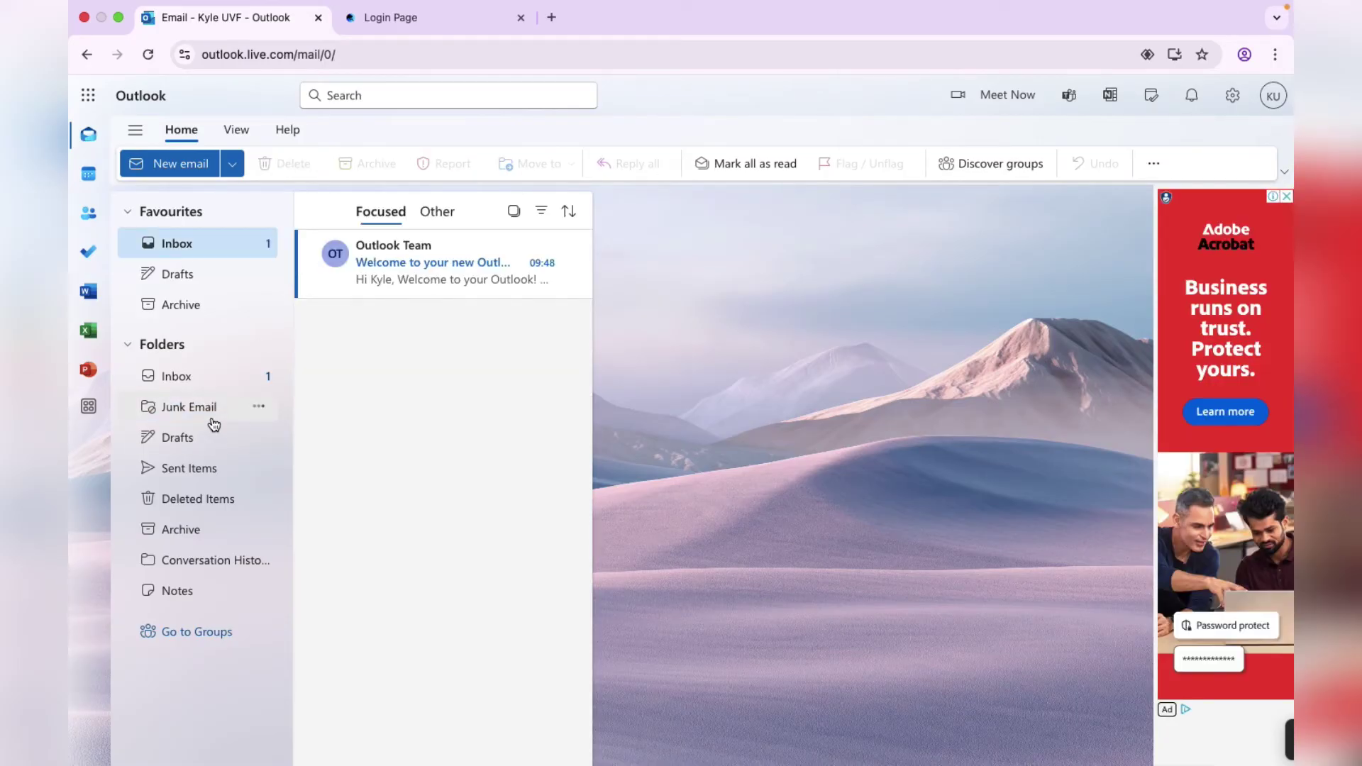
left_click(214, 418)
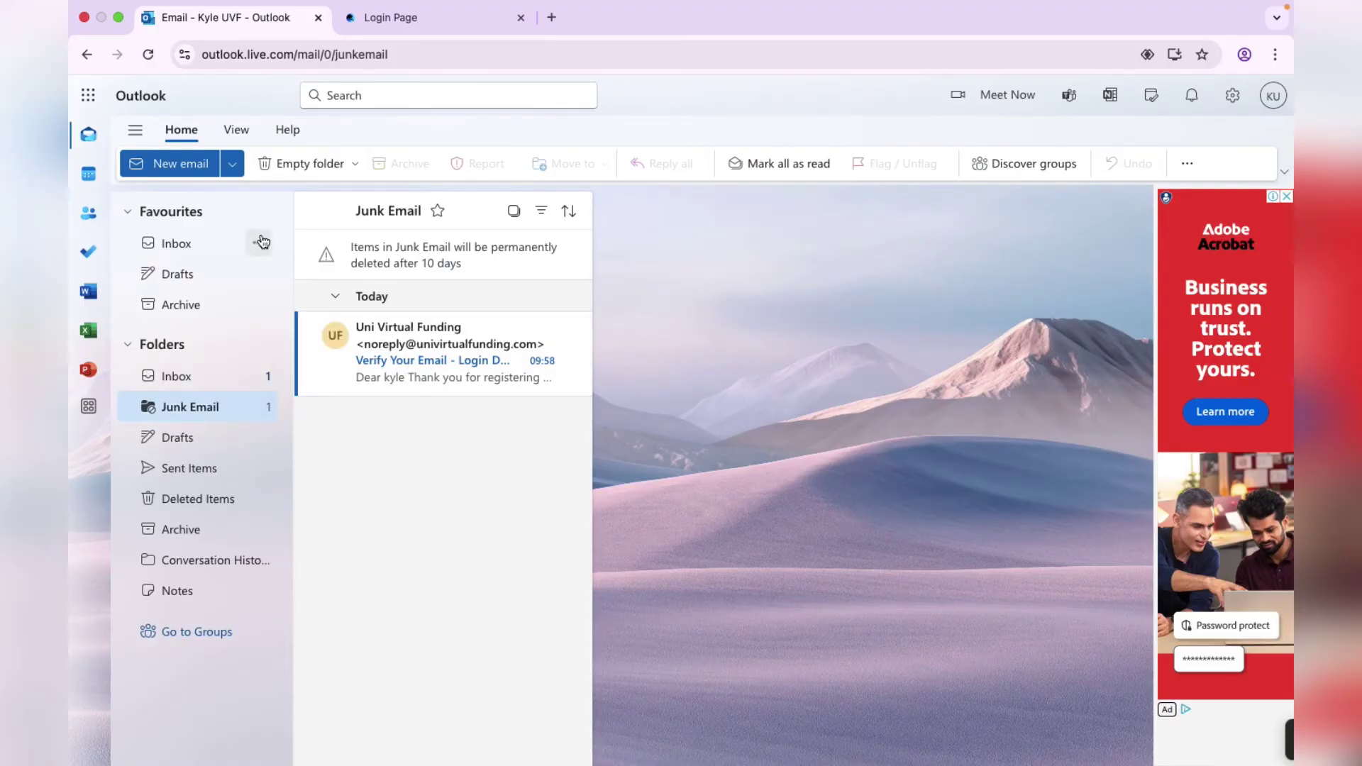
Step: Open the Uni Virtual Funding message in Junk Email, review its login details, and follow its e-mail verification link, confirming the visit
left_click(440, 339)
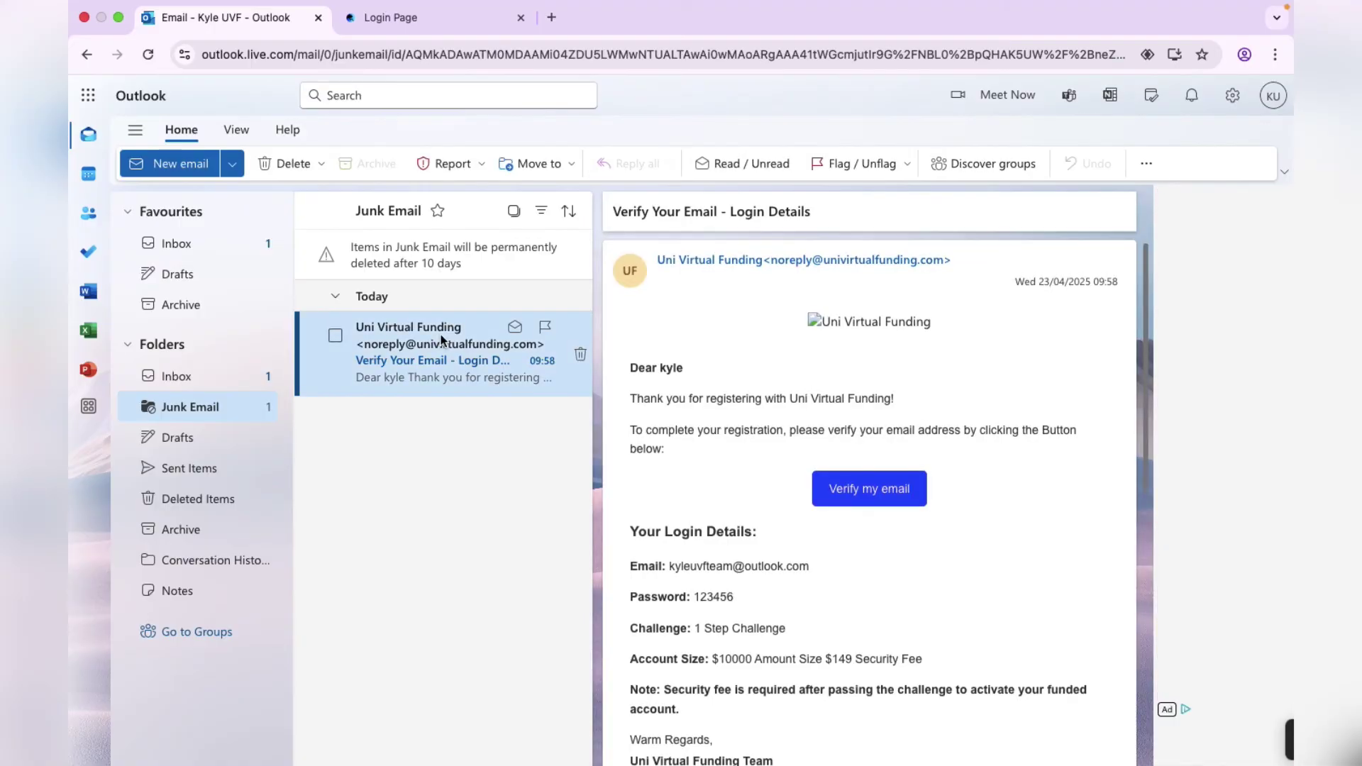
scroll(809, 432, "down", 1)
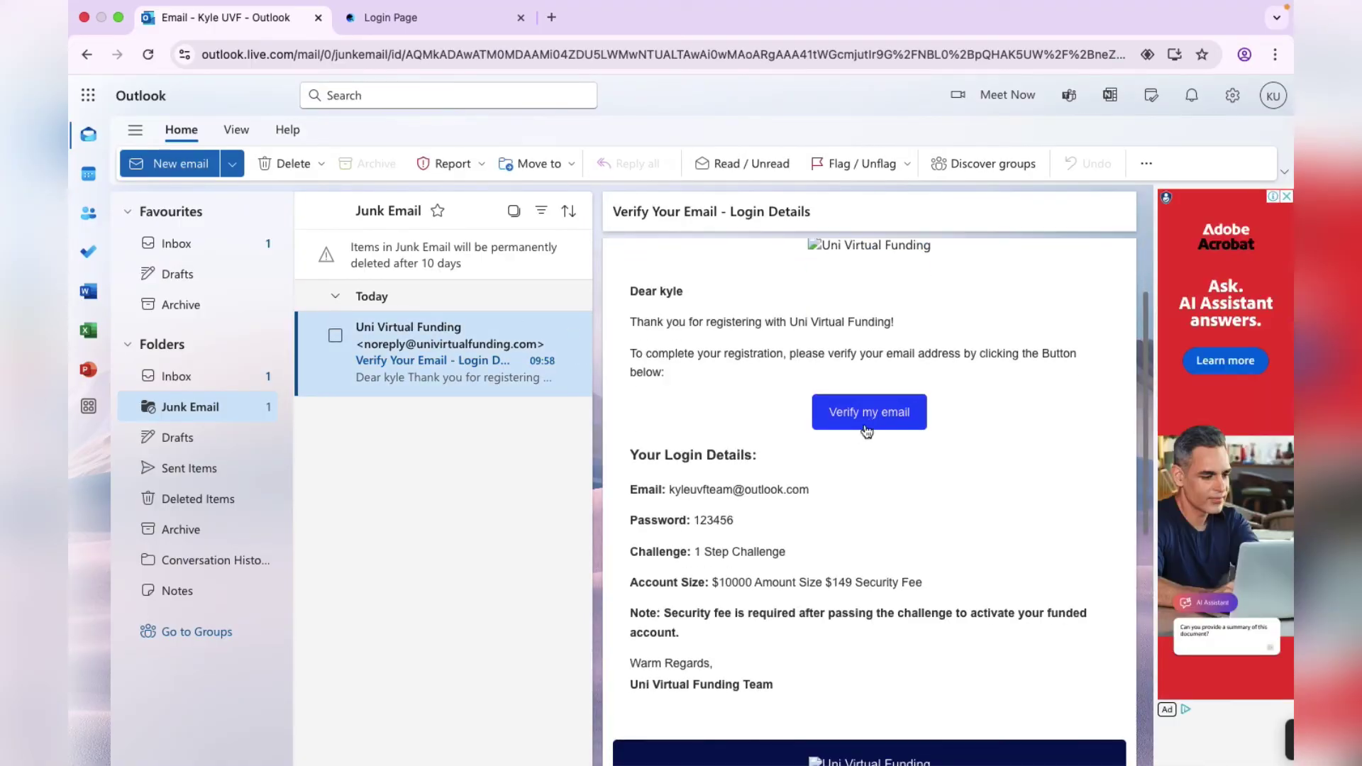
scroll(865, 433, "down", 2)
scroll(863, 431, "up", 3)
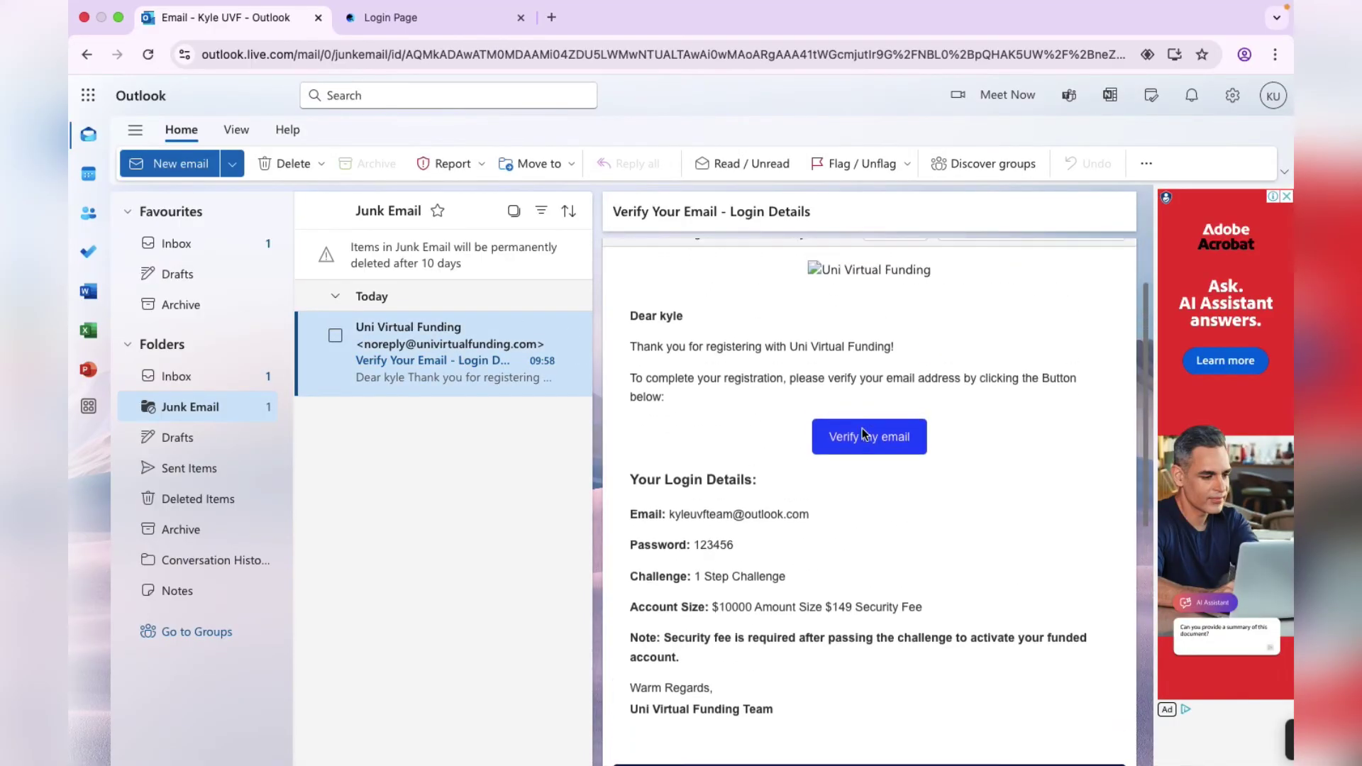
scroll(862, 427, "up", 1)
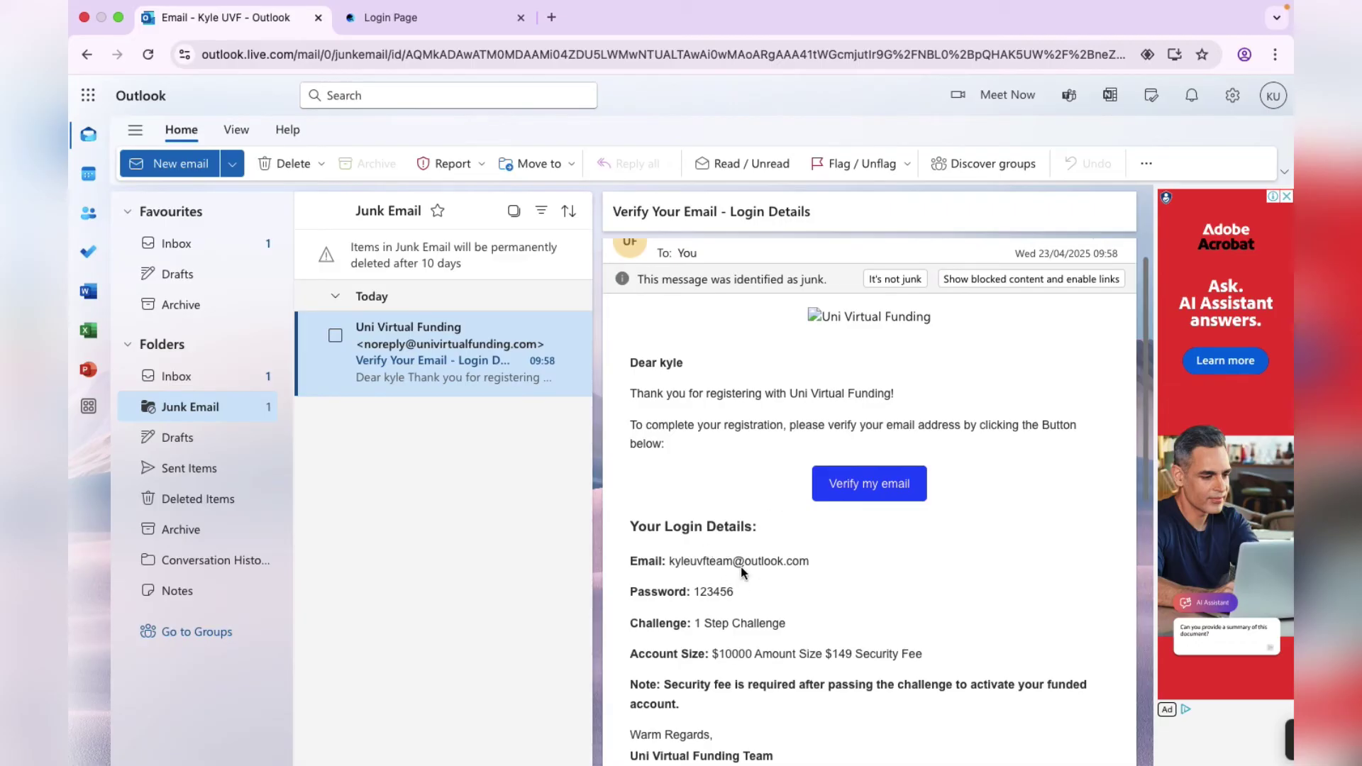
scroll(734, 571, "down", 1)
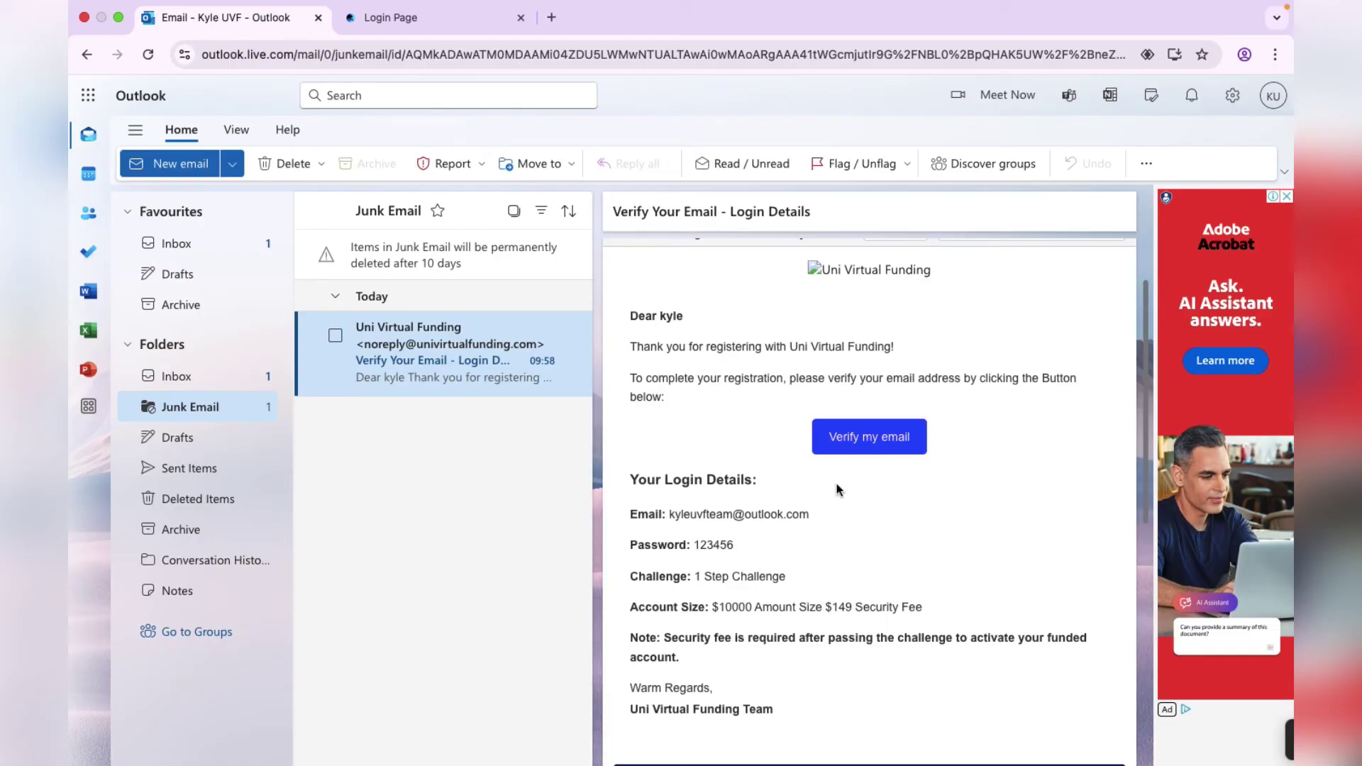
left_click(860, 449)
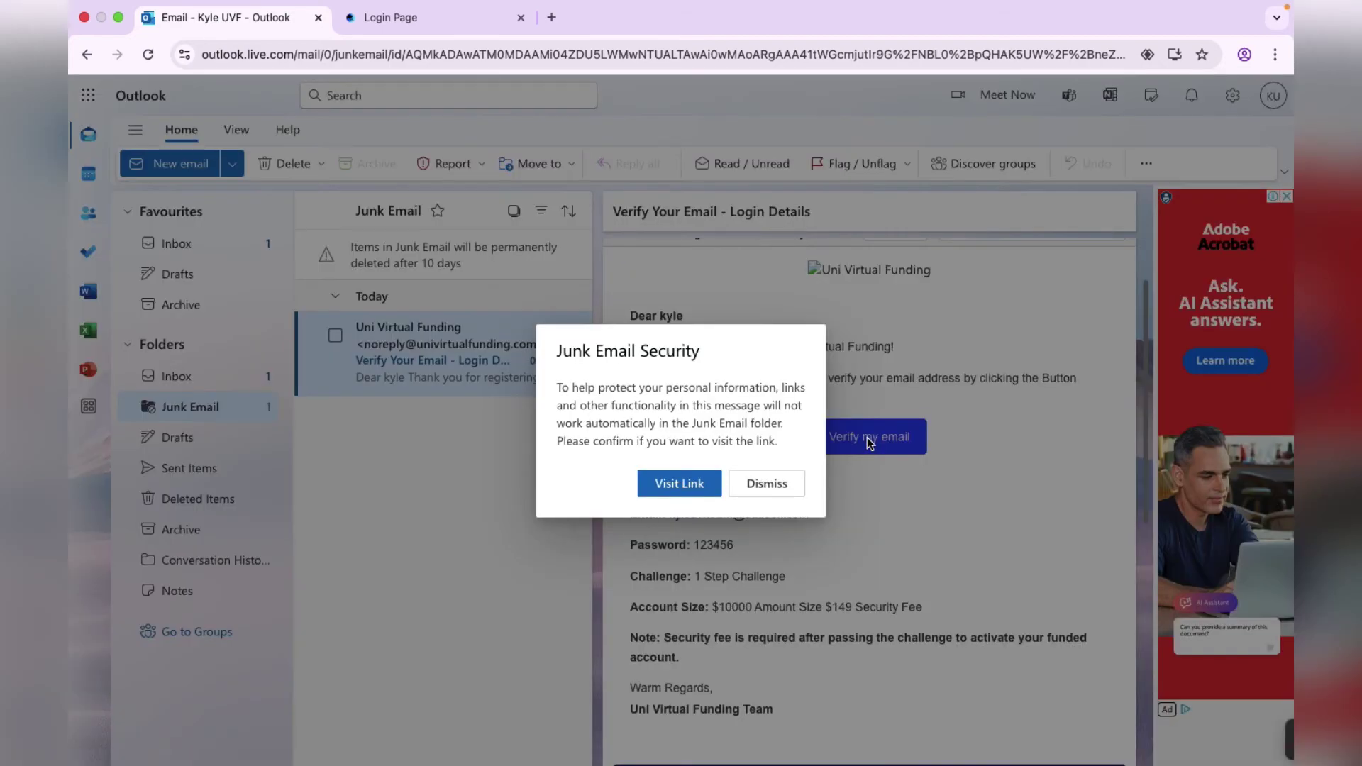
left_click(683, 488)
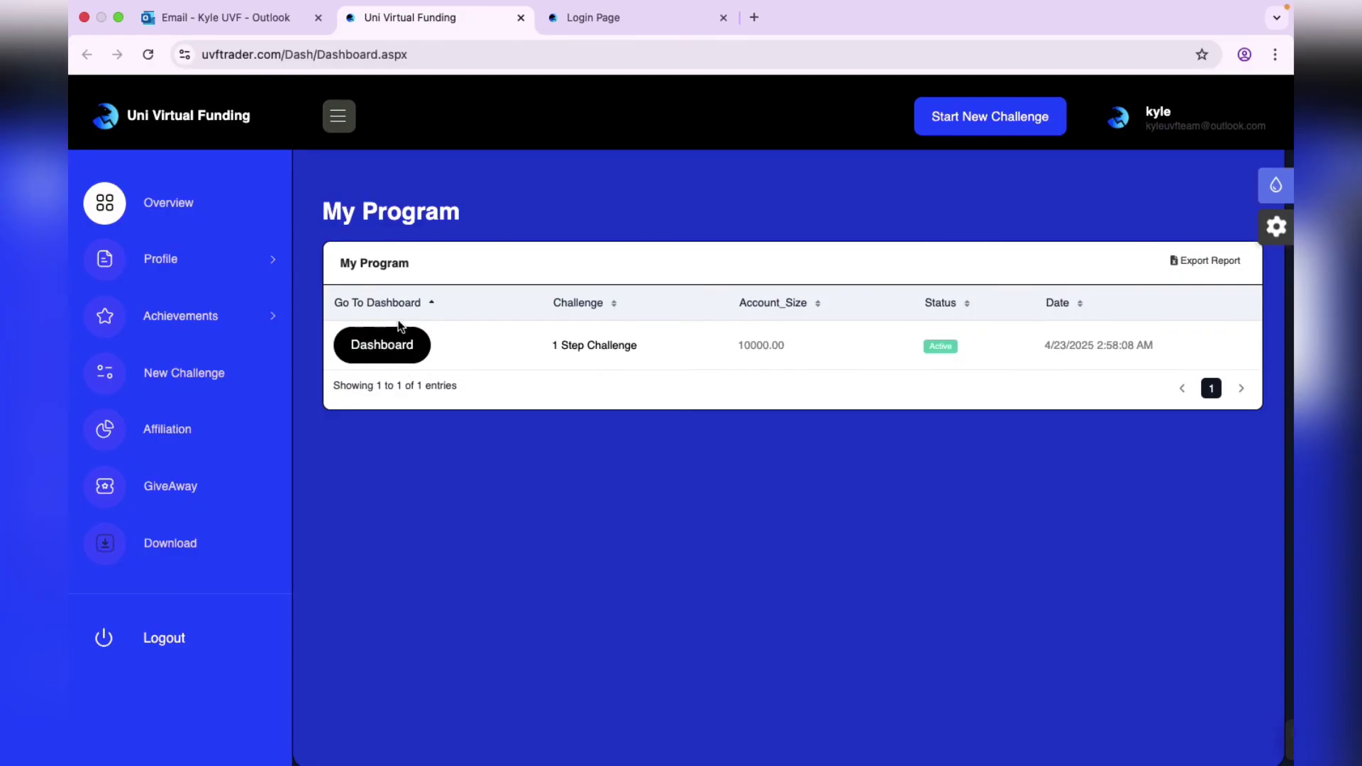
Step: Open the dashboard of the 1 Step Challenge program and examine its balance, profit target, loss level, inactive days and closed trades
left_click(387, 349)
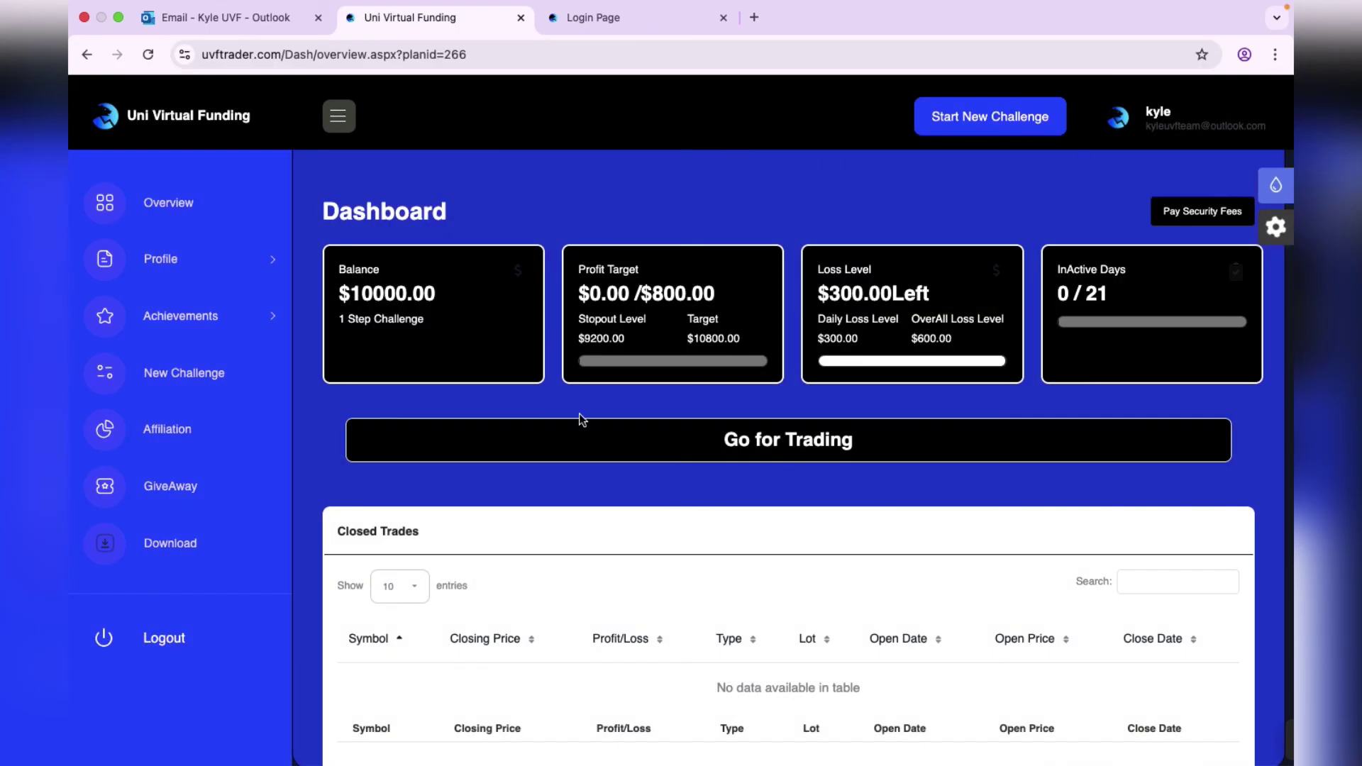
scroll(574, 433, "down", 1)
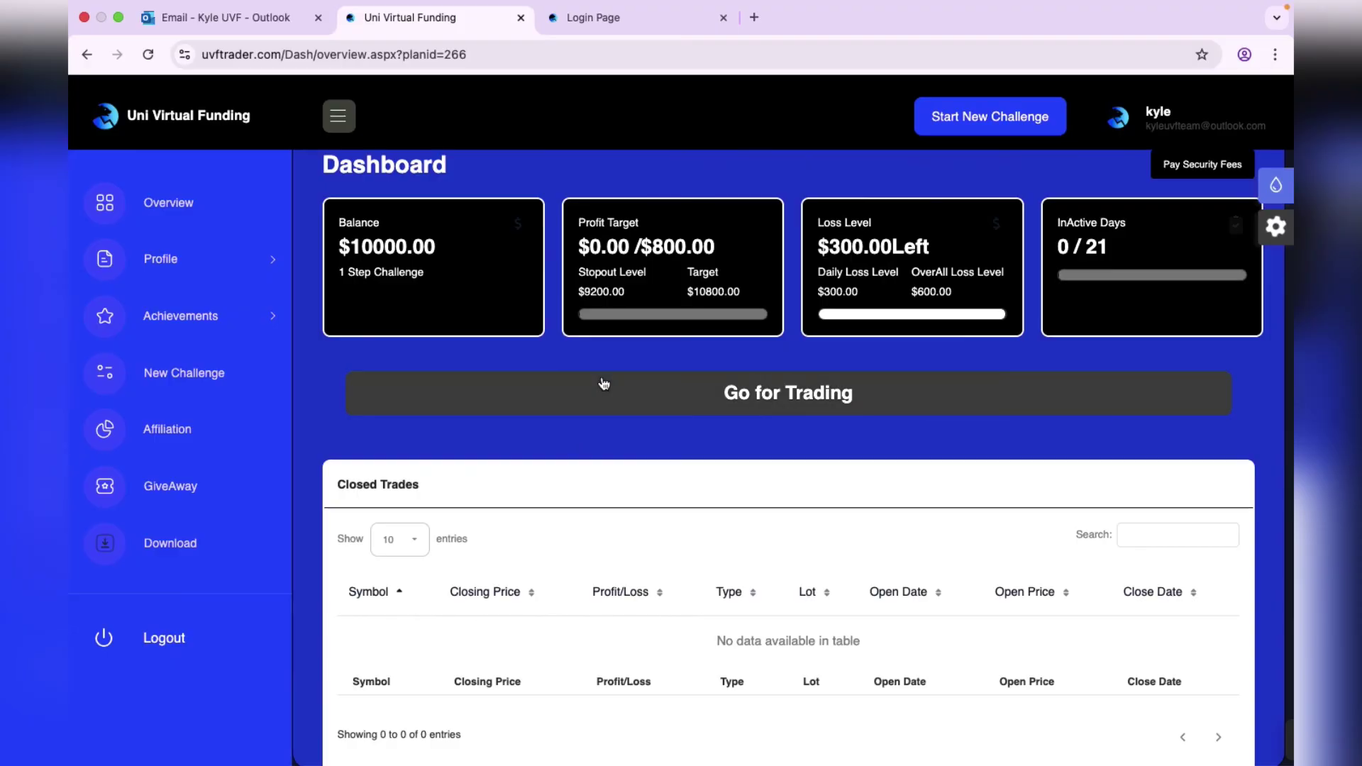
scroll(600, 383, "up", 1)
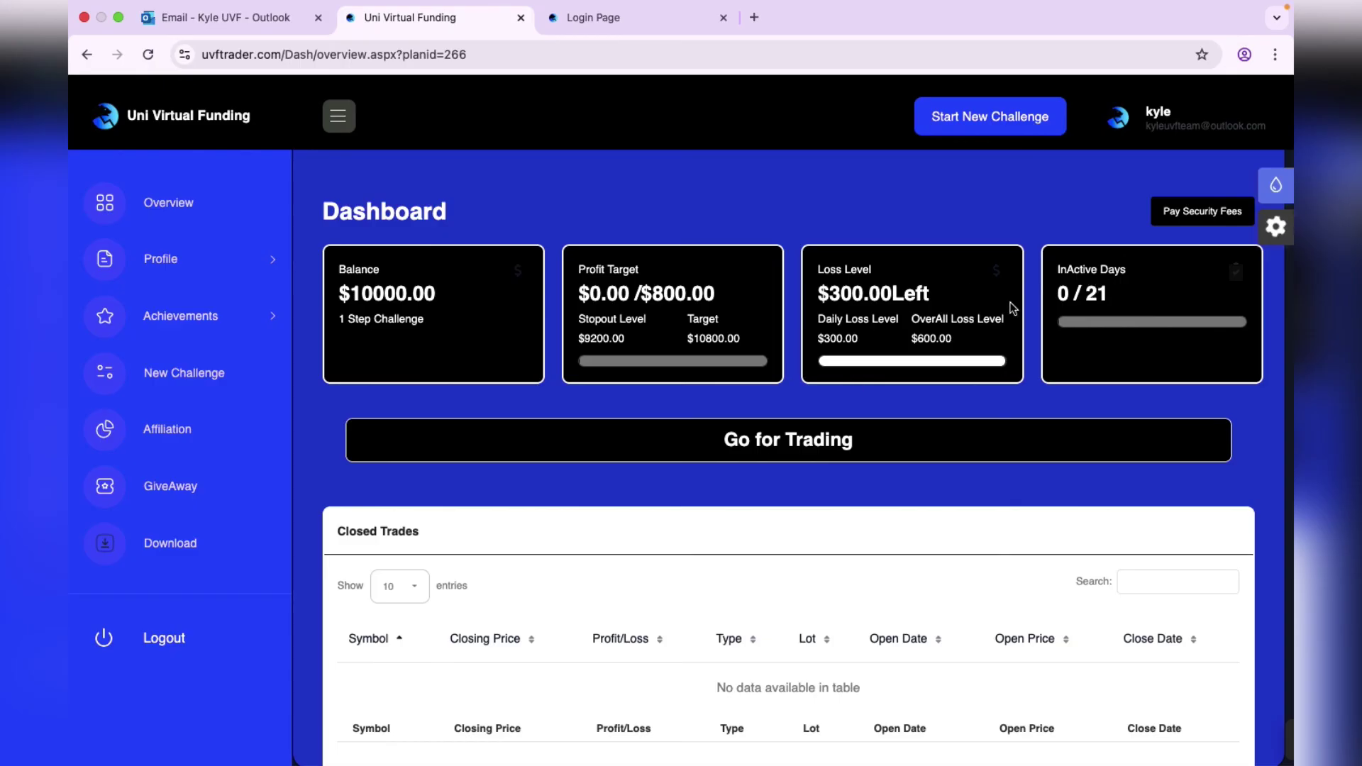
scroll(734, 475, "down", 2)
scroll(734, 468, "up", 2)
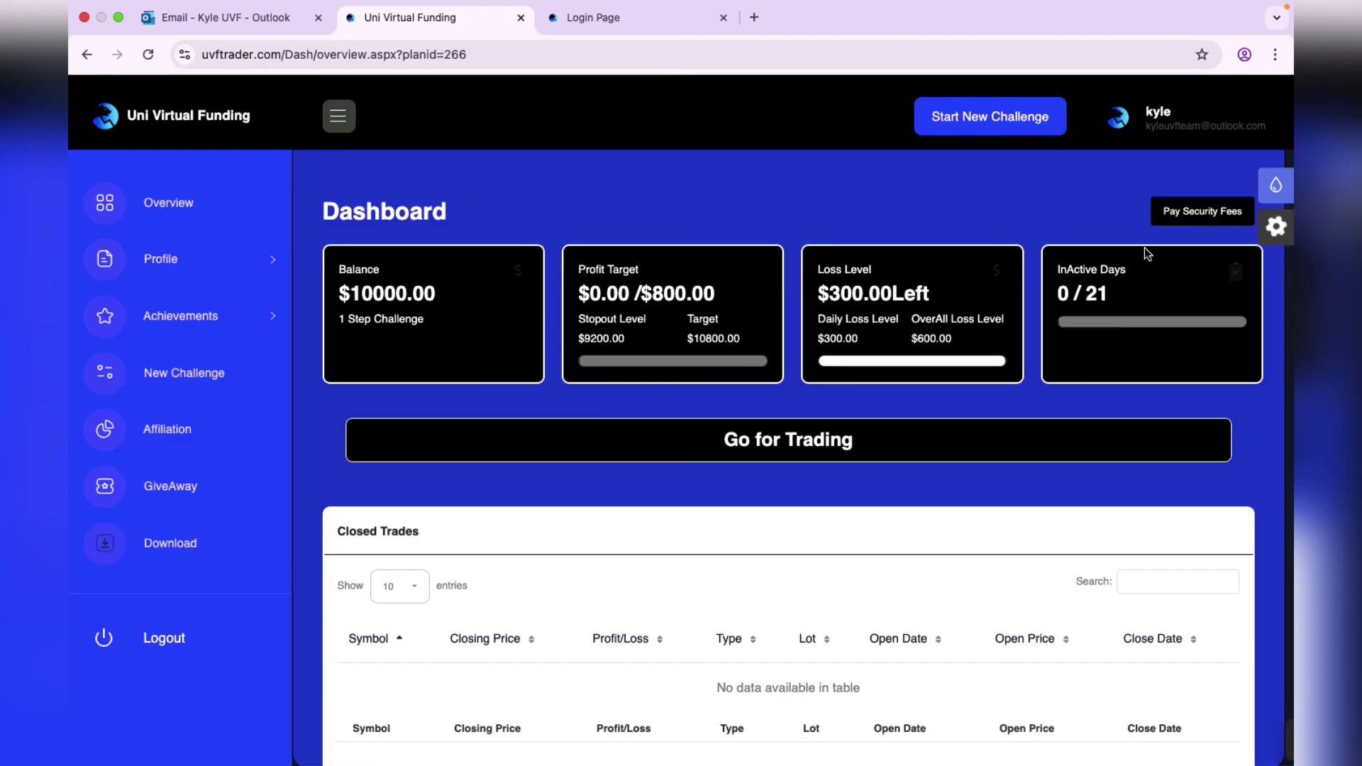